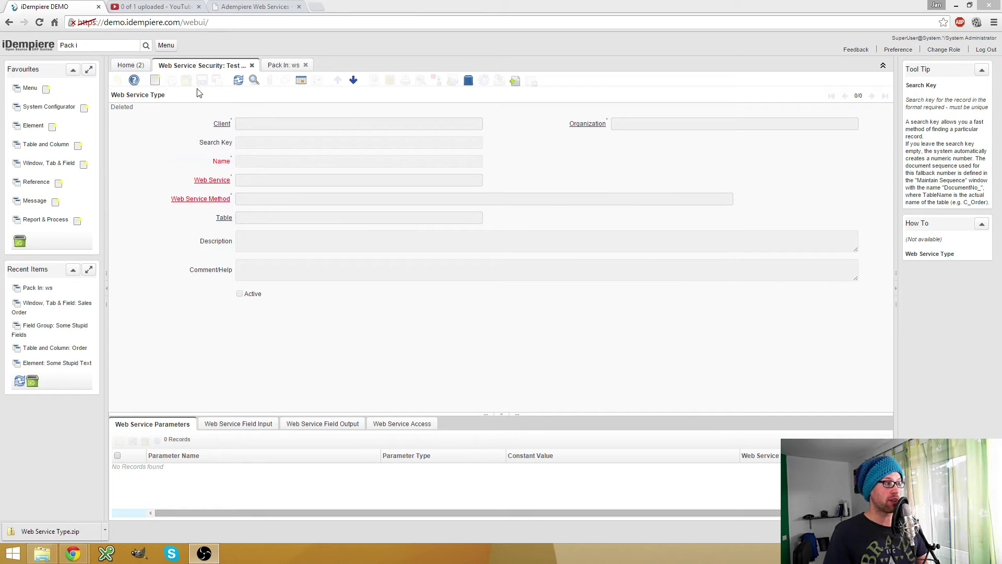
Create a new web service type record with search key "Test" and name "Test"
{"action": "left_click", "coordinate": [155, 82]}
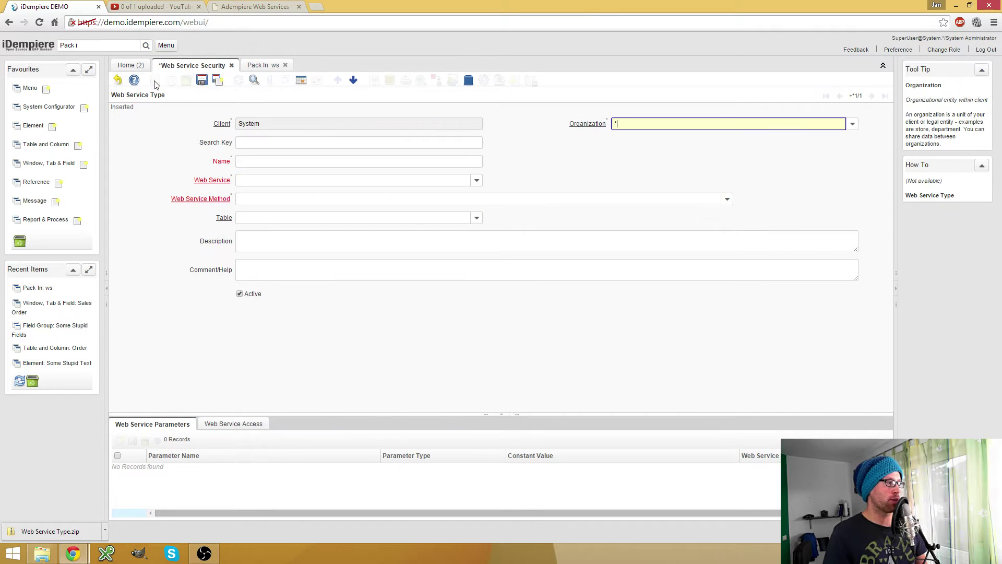
{"action": "left_click", "coordinate": [345, 146]}
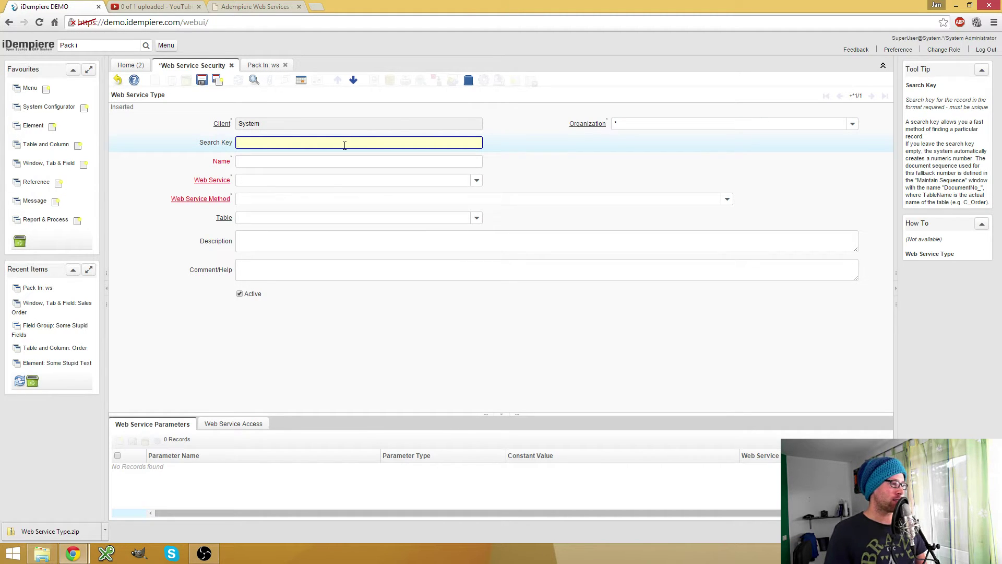
{"action": "type", "text": "Test"}
{"action": "key", "text": "Tab"}
{"action": "type", "text": "T"}
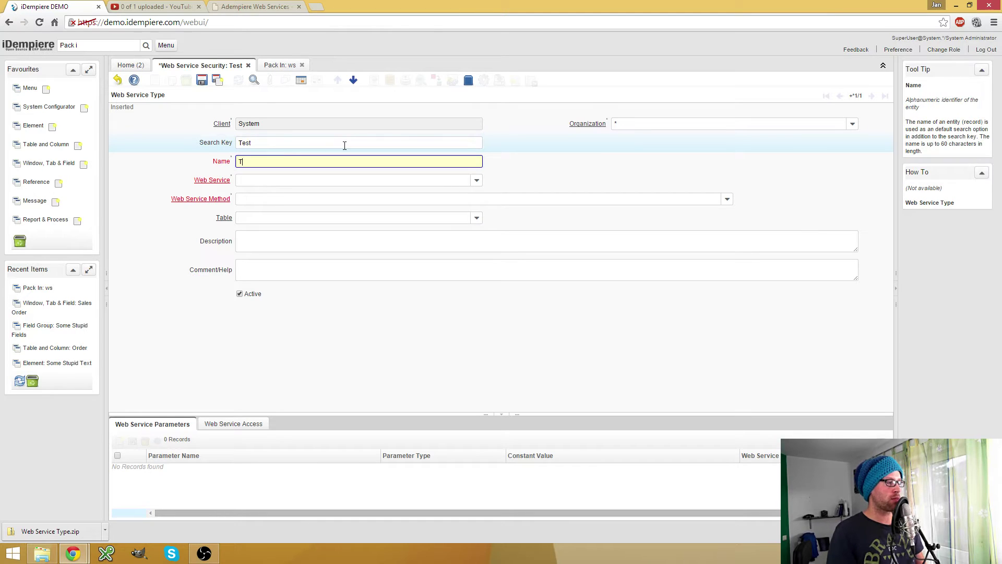
{"action": "type", "text": "est"}
Set the record's web service to Model Oriented Web Services
{"action": "key", "text": "Tab"}
{"action": "key", "text": "Down"}
{"action": "key", "text": "Down"}
{"action": "key", "text": "Tab"}
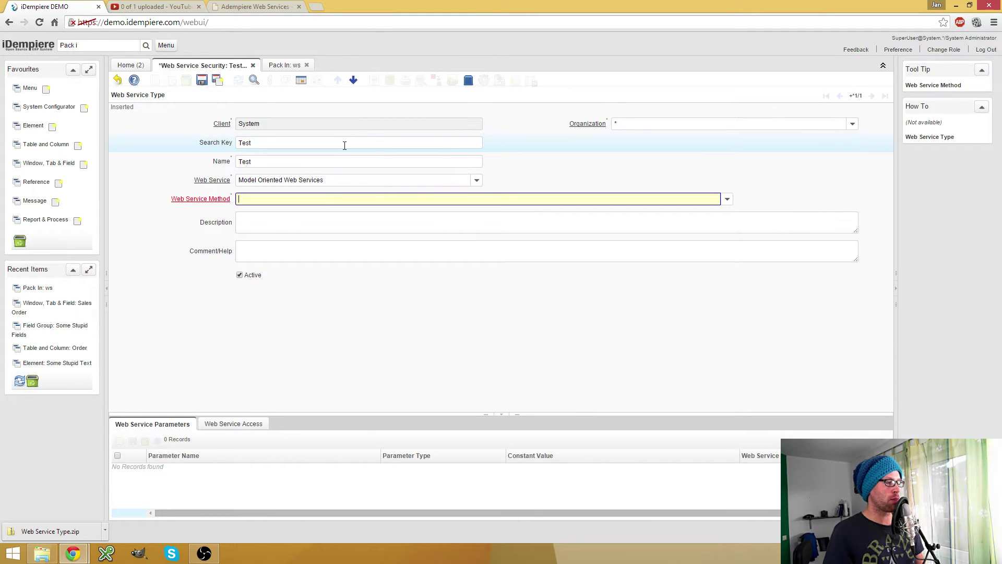
{"action": "key", "text": "Down"}
{"action": "key", "text": "Tab"}
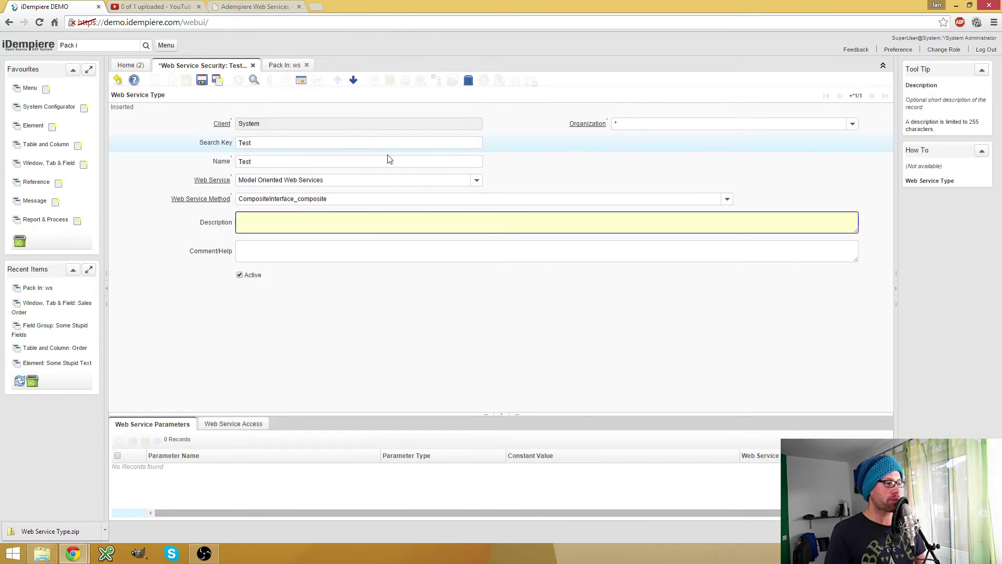
{"action": "left_click", "coordinate": [727, 206]}
{"action": "left_click", "coordinate": [484, 181]}
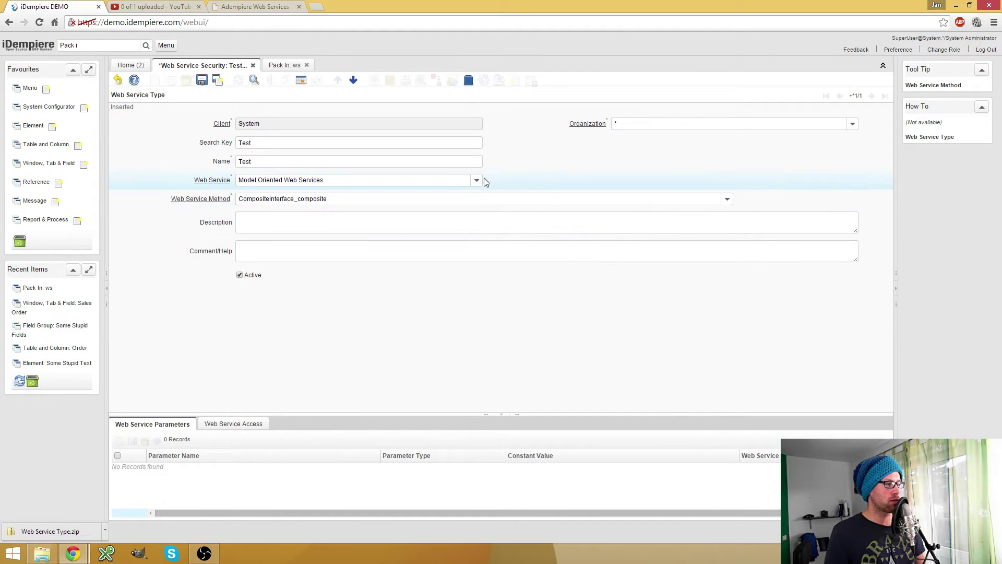
{"action": "left_click", "coordinate": [477, 180]}
{"action": "left_click", "coordinate": [436, 204]}
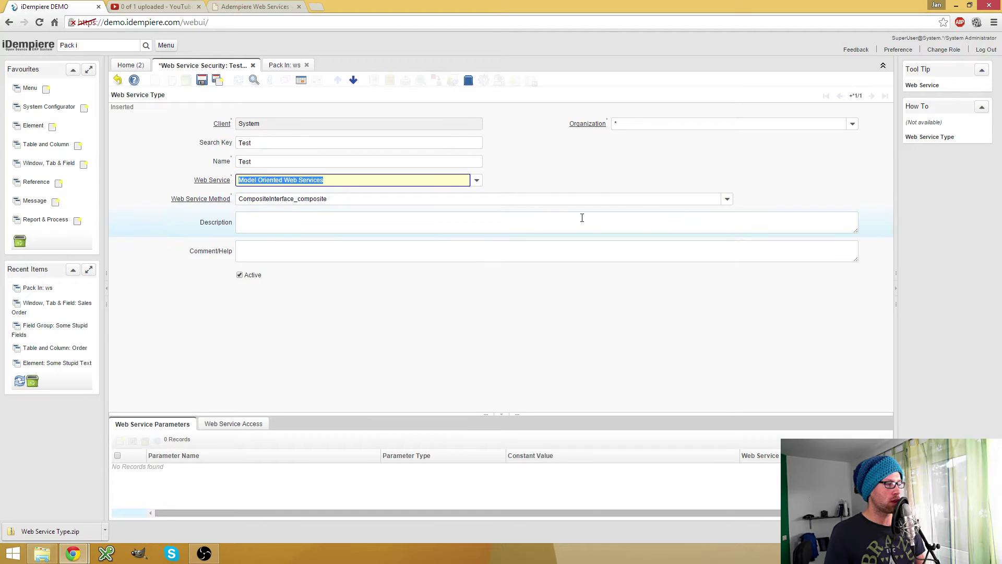
{"action": "key", "text": "Tab"}
{"action": "key", "text": "ctrl+w"}
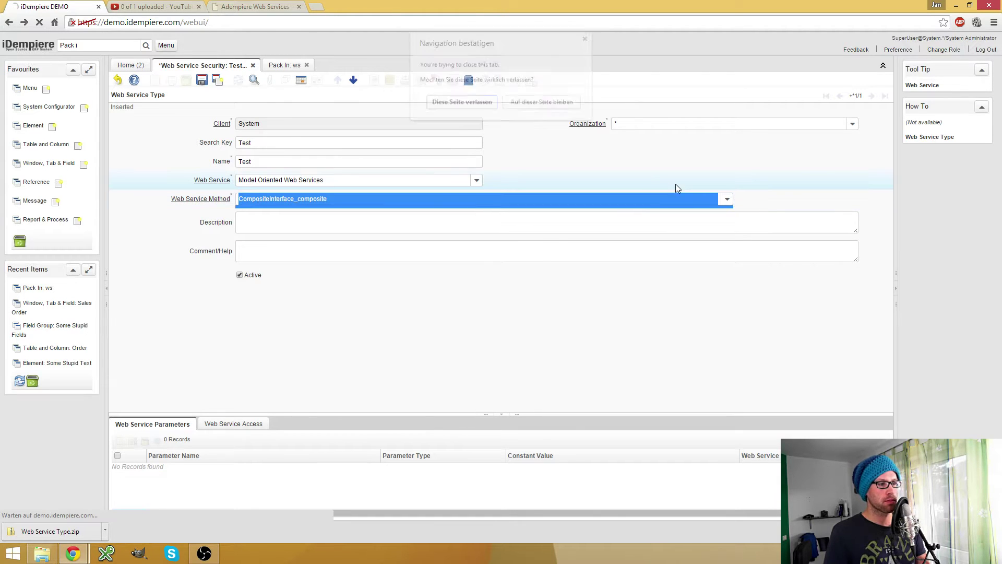
{"action": "left_click", "coordinate": [529, 104]}
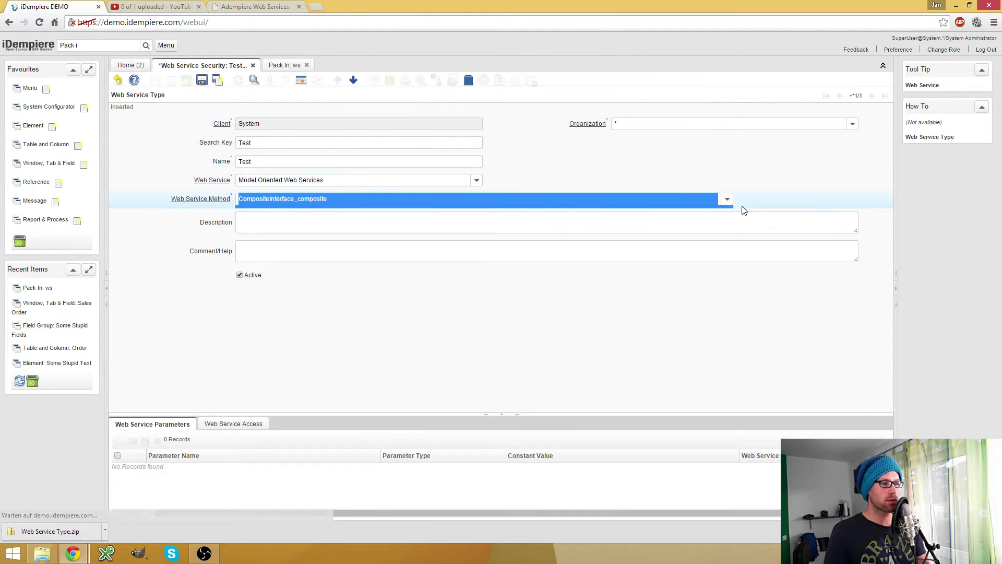
Requery the web service method choices, set the method to Model Oriented Web Services_Read Data, and save the record
{"action": "left_click", "coordinate": [727, 199]}
{"action": "right_click", "coordinate": [662, 197]}
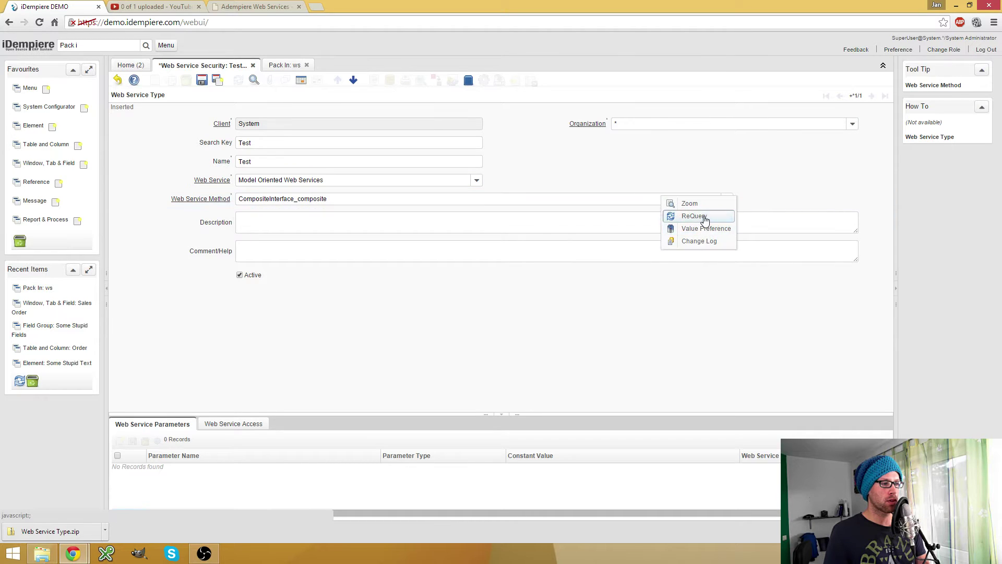
{"action": "left_click", "coordinate": [677, 215]}
{"action": "left_click", "coordinate": [727, 199]}
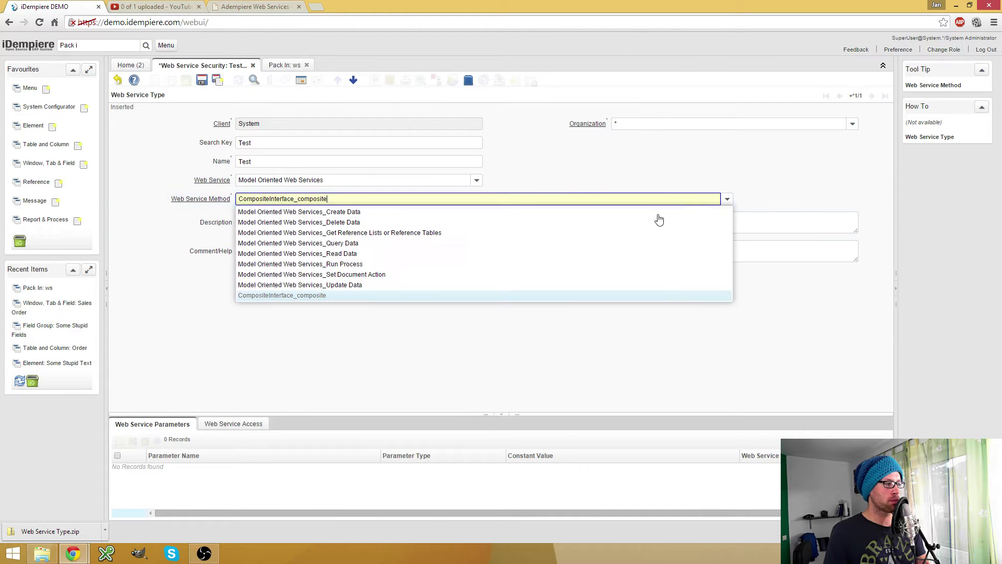
{"action": "left_click", "coordinate": [431, 254]}
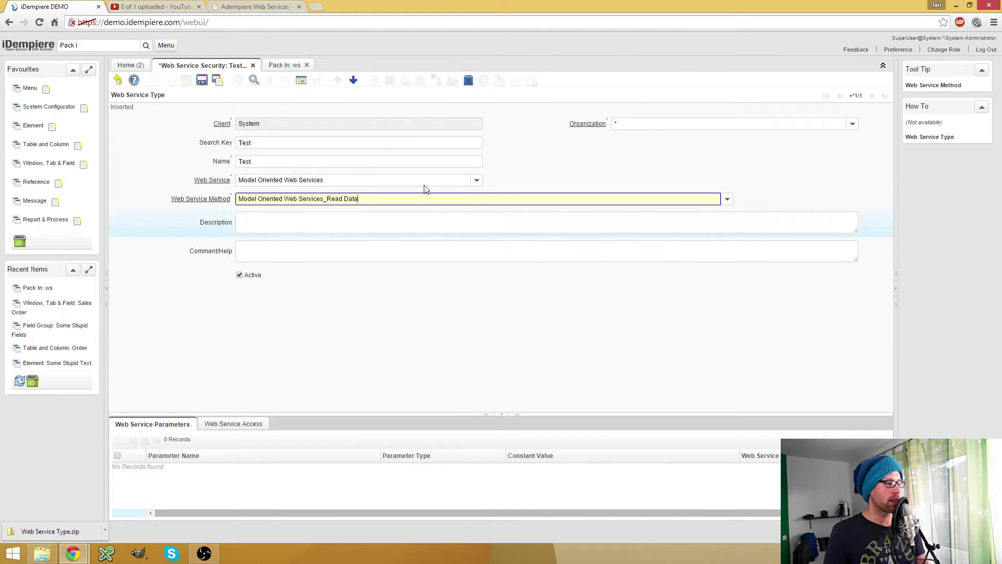
{"action": "left_click", "coordinate": [290, 227]}
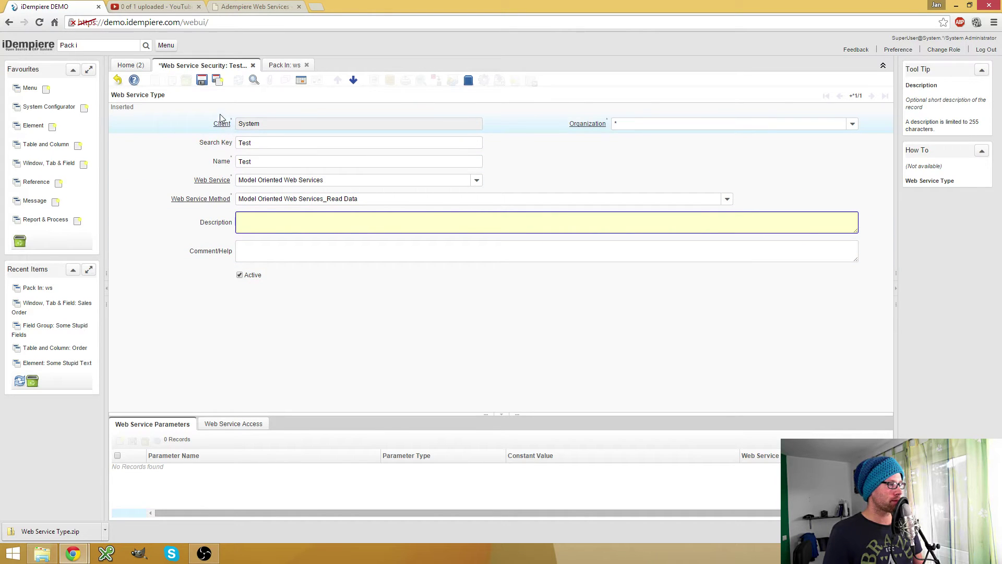
{"action": "left_click", "coordinate": [201, 79]}
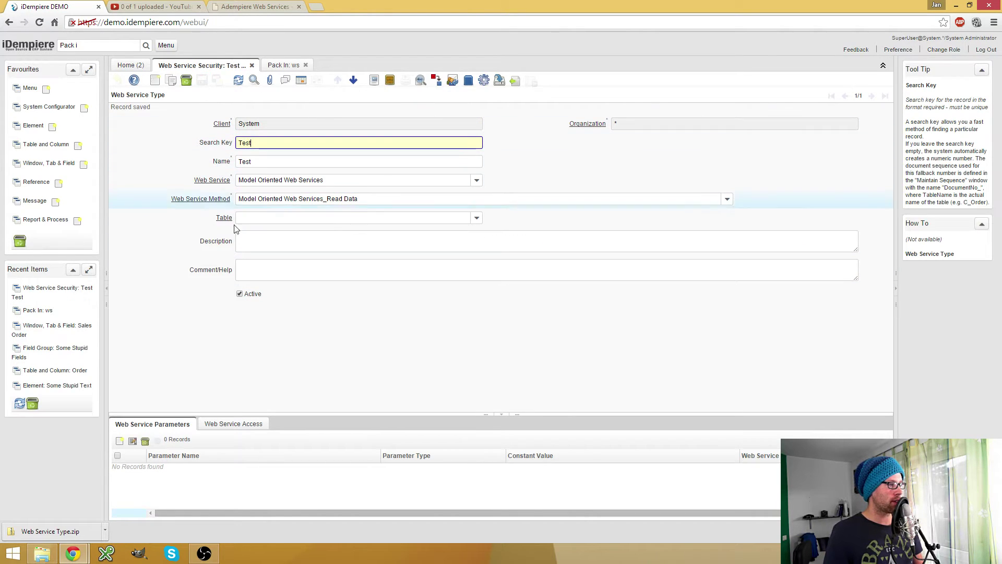
Set the web service type's table to AD_User_User/Contact and save the record
{"action": "left_click", "coordinate": [447, 224]}
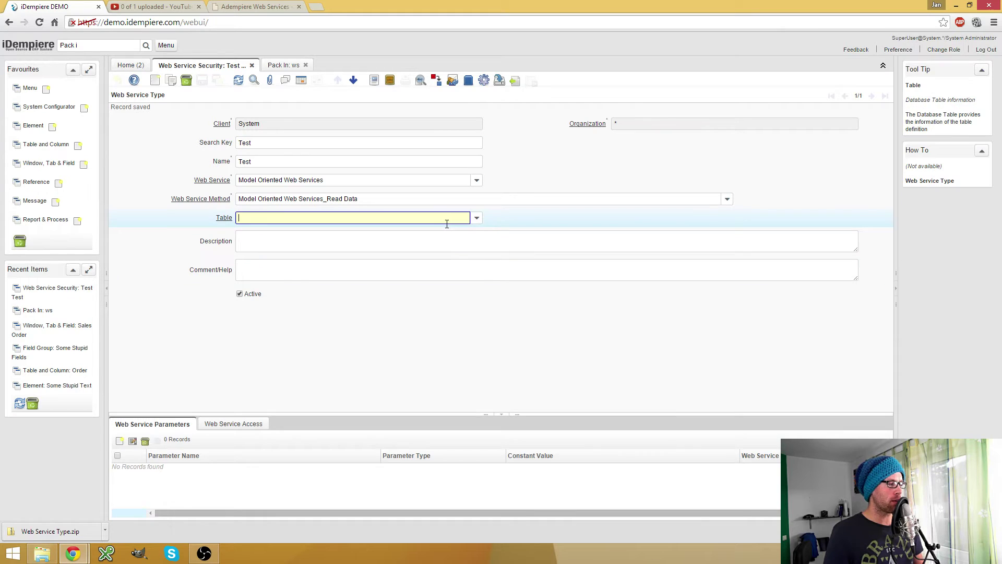
{"action": "type", "text": "AD_U"}
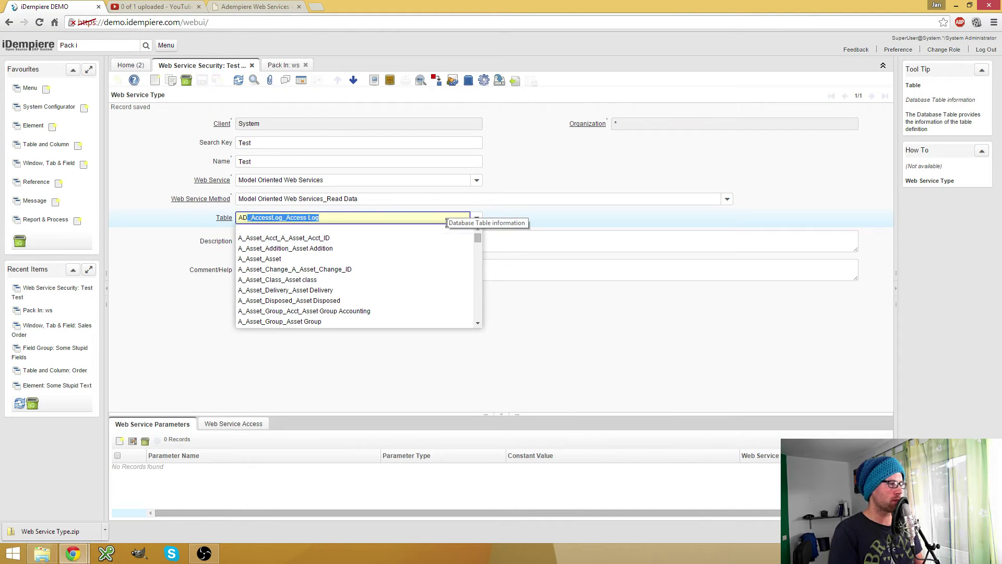
{"action": "type", "text": "ser"}
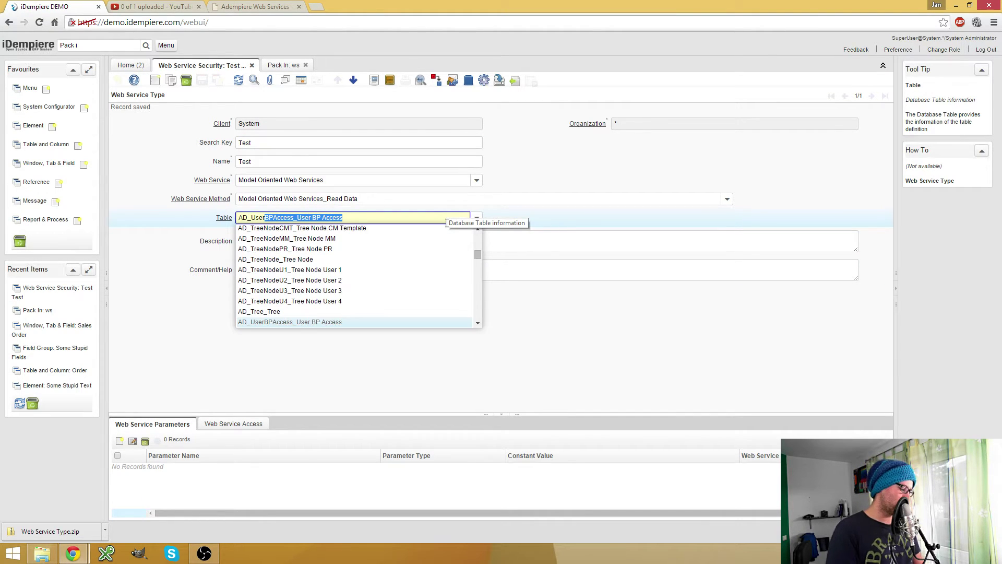
{"action": "type", "text": "_U"}
{"action": "key", "text": "Return"}
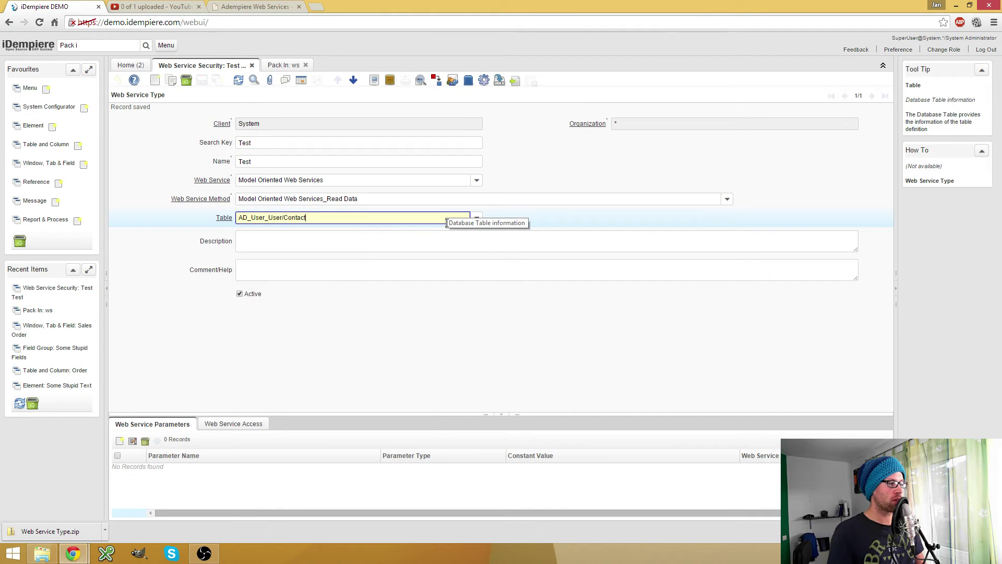
{"action": "left_click", "coordinate": [204, 81]}
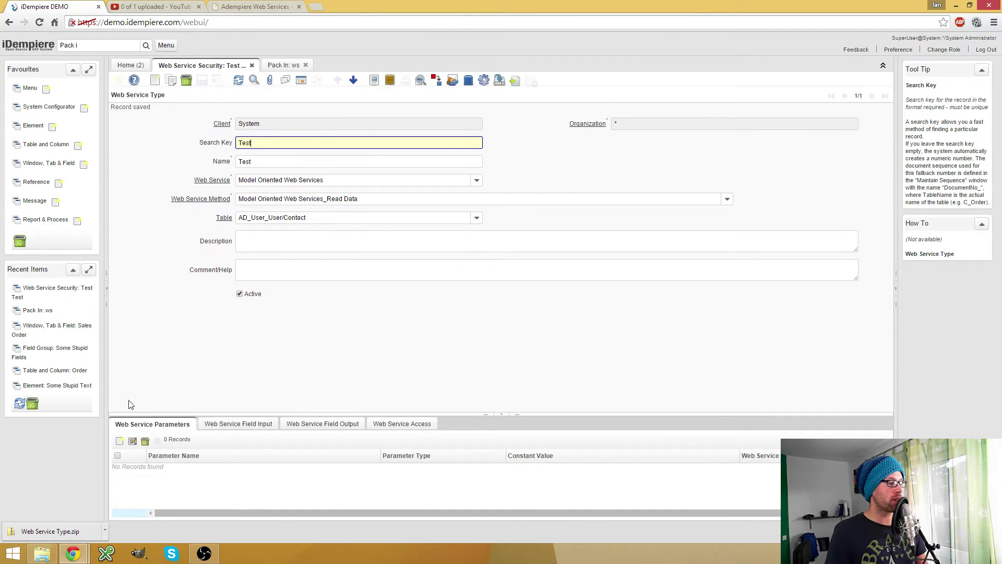
Add a web service parameter named TableName of type Constant with the value AD_User and save it
{"action": "left_click", "coordinate": [119, 441]}
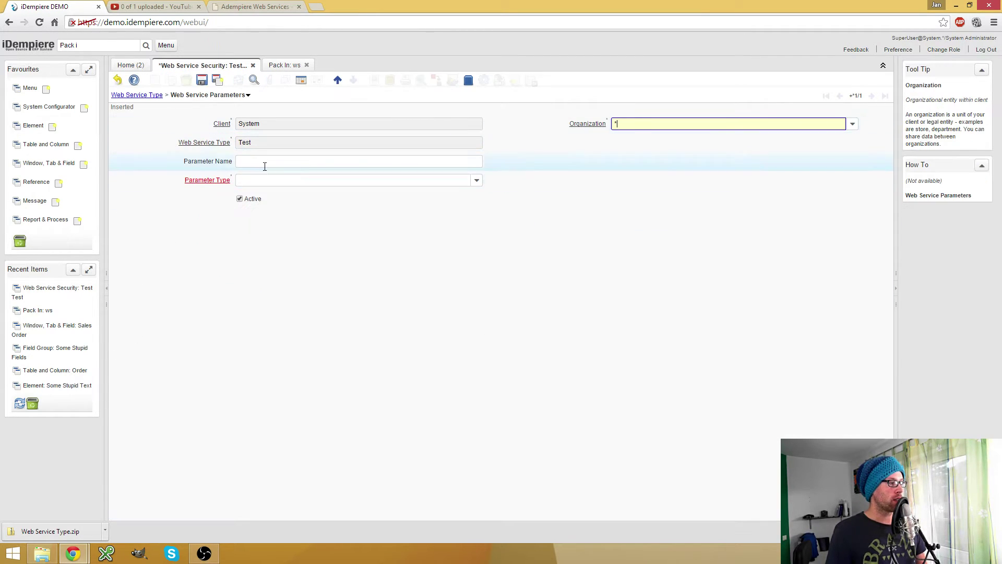
{"action": "left_click", "coordinate": [265, 164]}
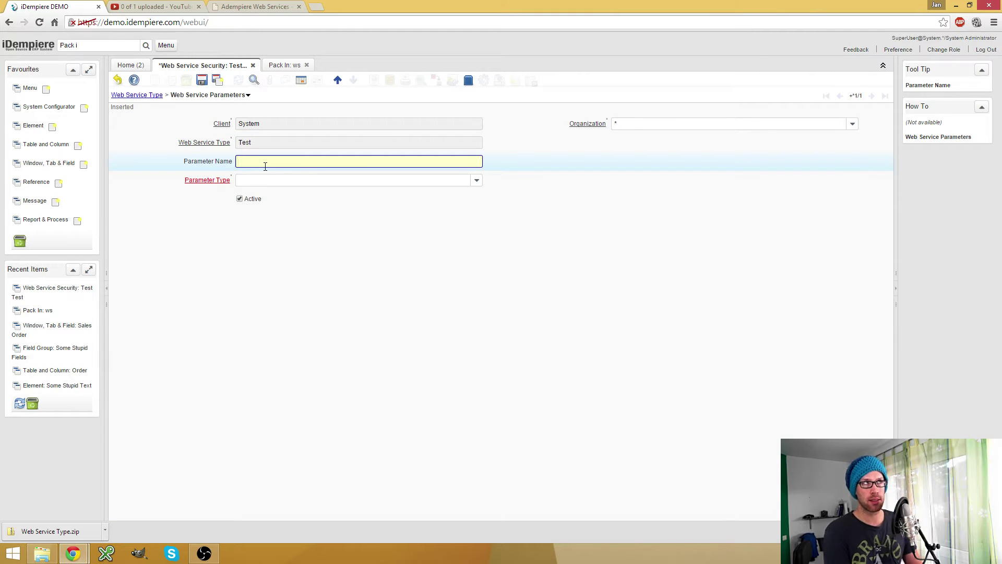
{"action": "type", "text": "Table"}
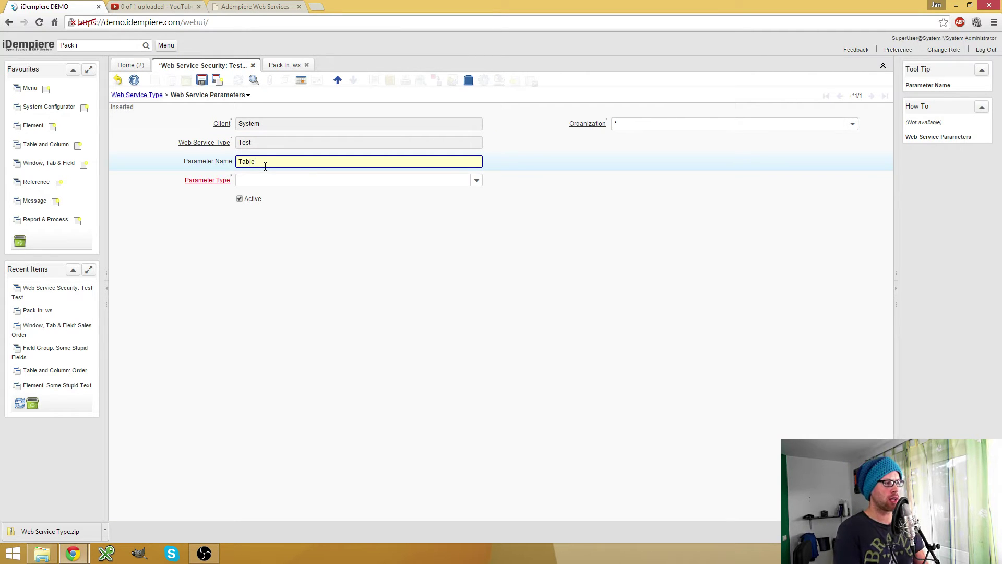
{"action": "type", "text": "Name"}
{"action": "key", "text": "Tab"}
{"action": "type", "text": "C"}
{"action": "key", "text": "Tab"}
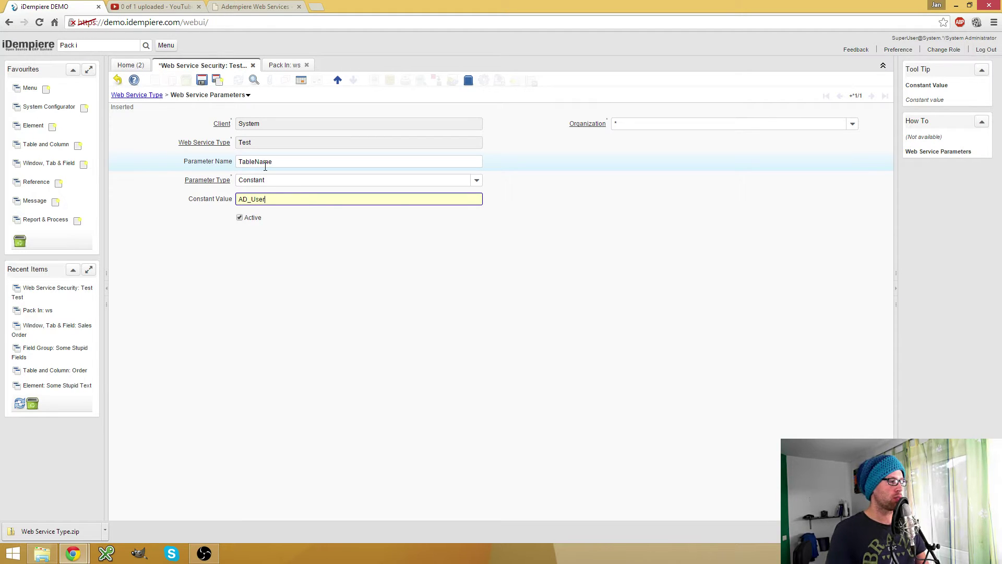
{"action": "left_click", "coordinate": [217, 80]}
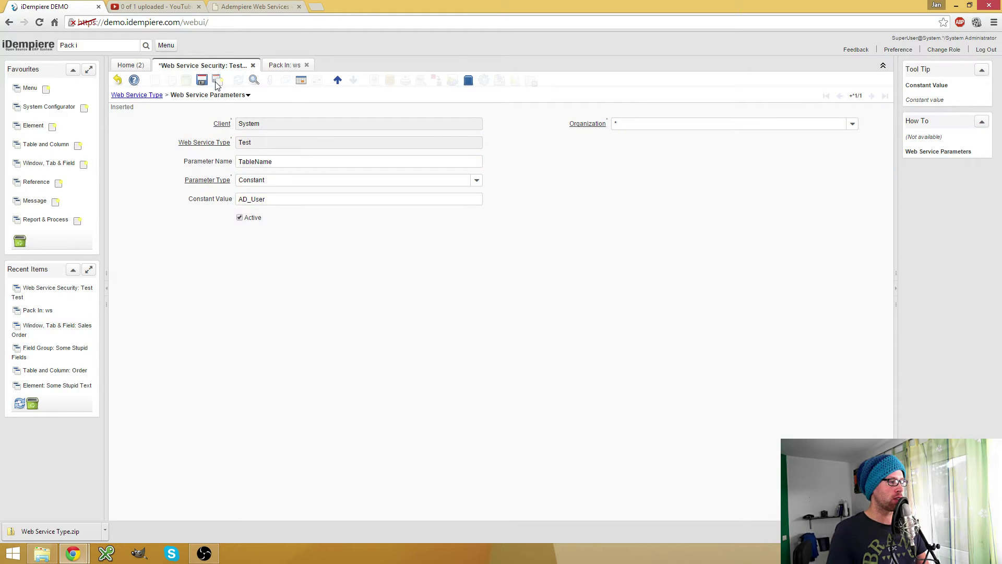
Add a second parameter named Action of type Constant with the value Read and save it
{"action": "left_click", "coordinate": [274, 162]}
{"action": "type", "text": "Action"}
{"action": "key", "text": "Tab"}
{"action": "type", "text": "C"}
{"action": "key", "text": "Tab"}
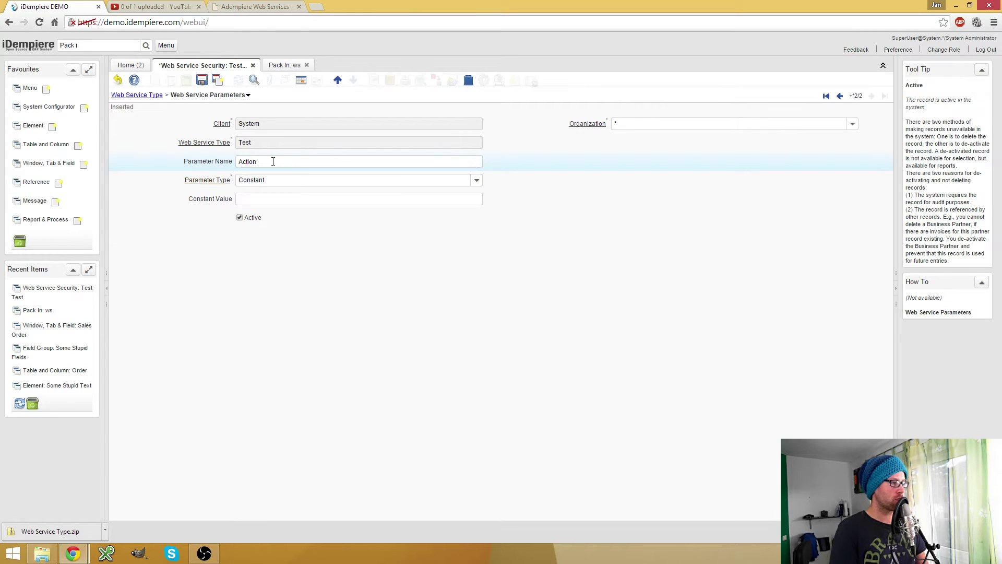
{"action": "left_click", "coordinate": [299, 198]}
{"action": "type", "text": "Read"}
{"action": "key", "text": "alt+n"}
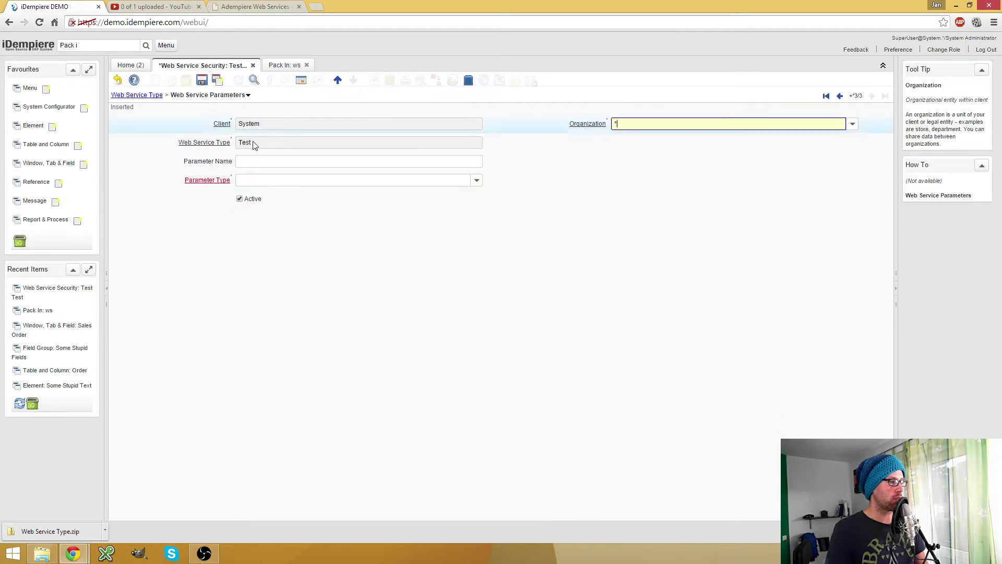
Add a third parameter named RecordID of type Free and save it
{"action": "left_click", "coordinate": [265, 162]}
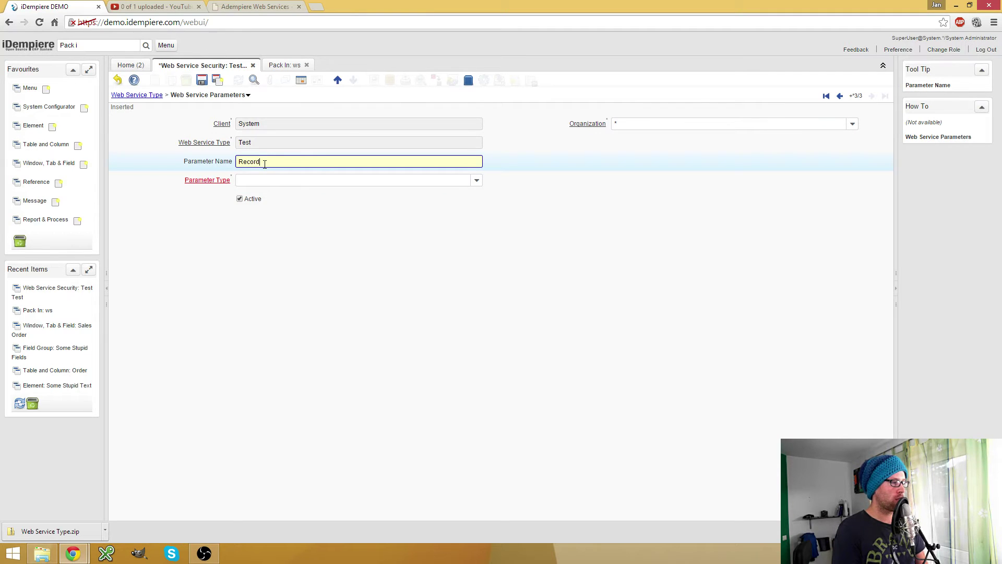
{"action": "type", "text": "RecordID"}
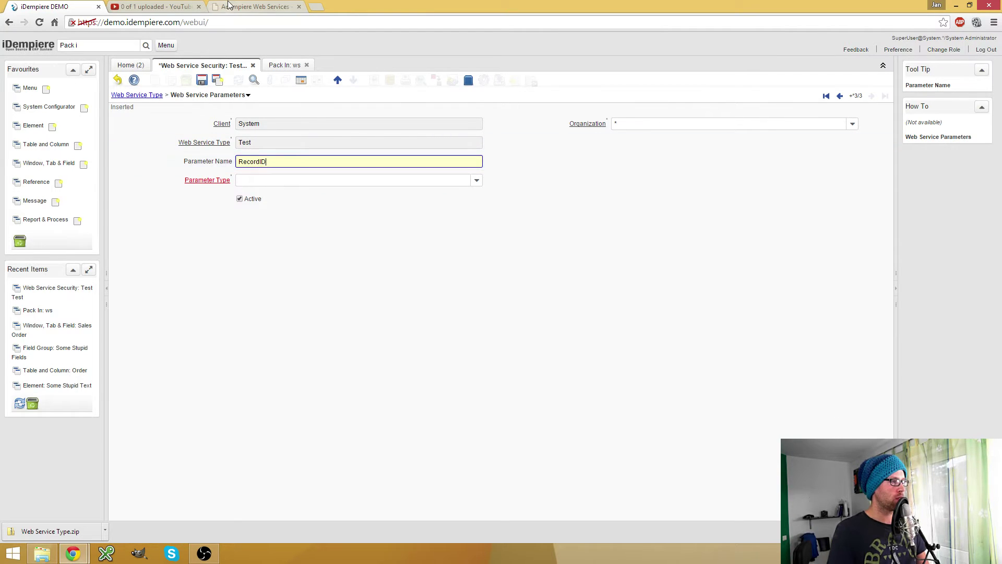
{"action": "left_click", "coordinate": [273, 182]}
{"action": "left_click", "coordinate": [275, 184]}
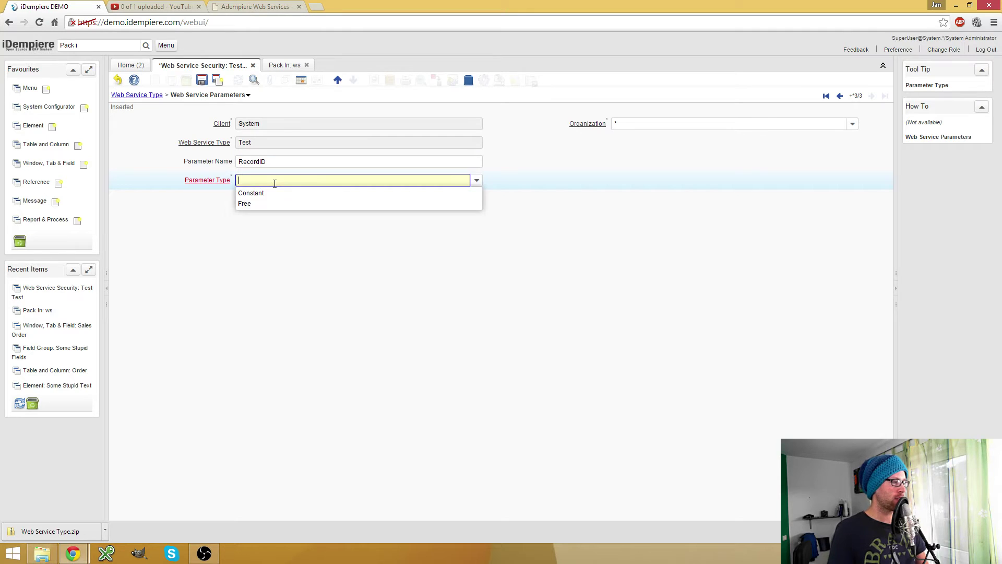
{"action": "left_click", "coordinate": [244, 204]}
{"action": "left_click", "coordinate": [201, 79]}
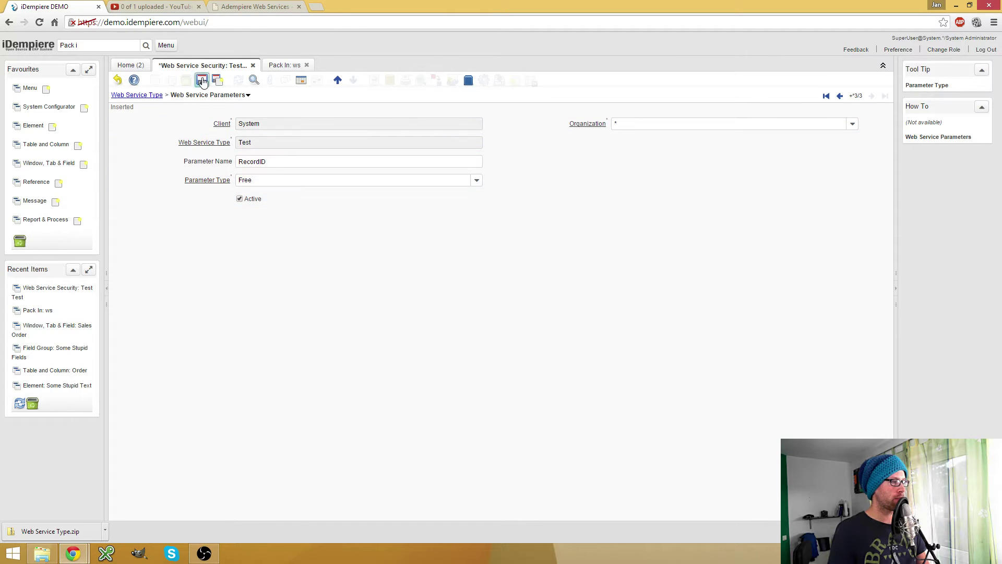
Check the RecordID, Action and TableName parameters of readData in the Adempiere Web Services documentation
{"action": "left_click", "coordinate": [256, 7]}
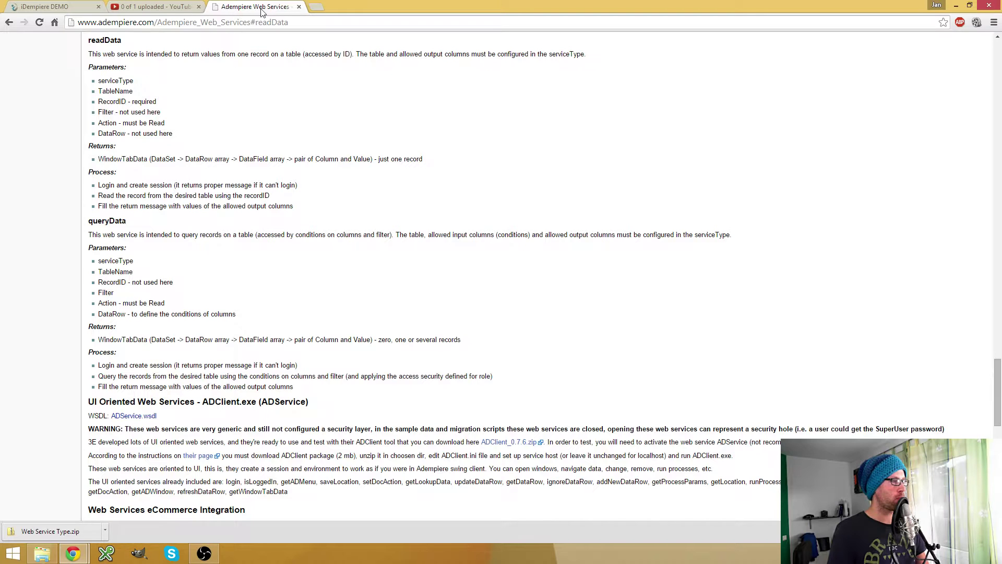
{"action": "double_click", "coordinate": [120, 102]}
{"action": "double_click", "coordinate": [108, 124]}
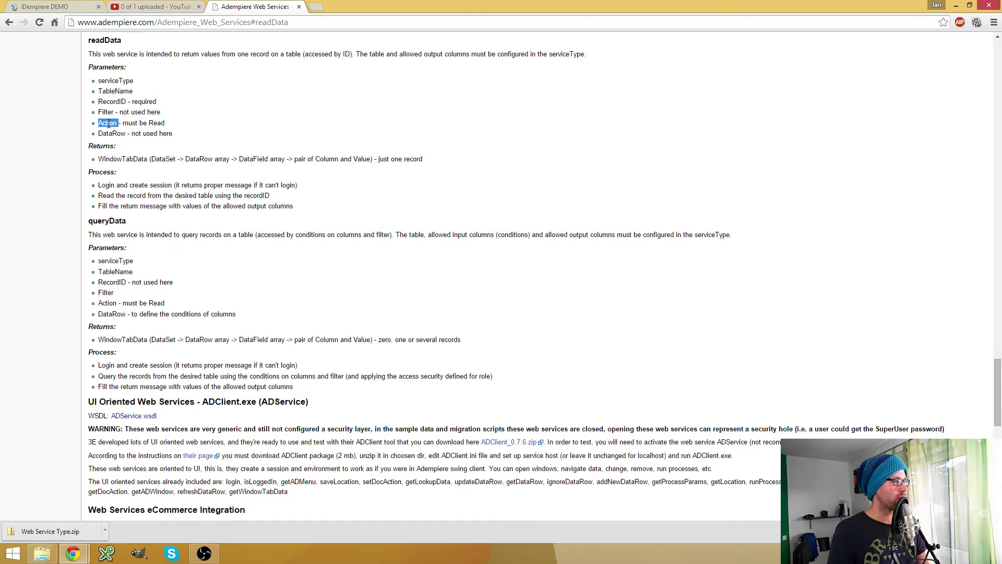
{"action": "double_click", "coordinate": [121, 91]}
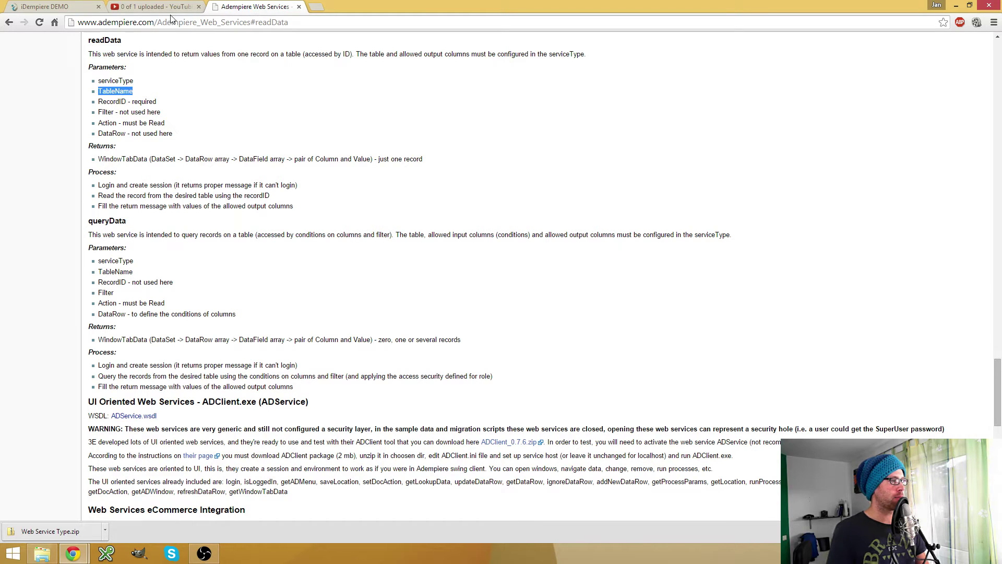
Return to the Test web service type and add a saved Web Service Field Output record for the column Value_Search Key
{"action": "left_click", "coordinate": [52, 6]}
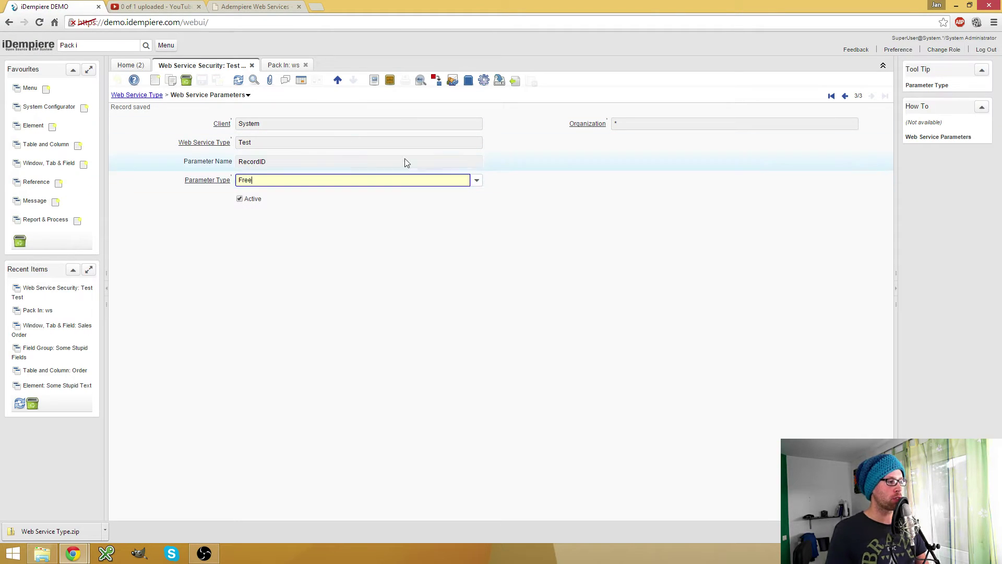
{"action": "left_click", "coordinate": [246, 97]}
{"action": "left_click", "coordinate": [280, 128]}
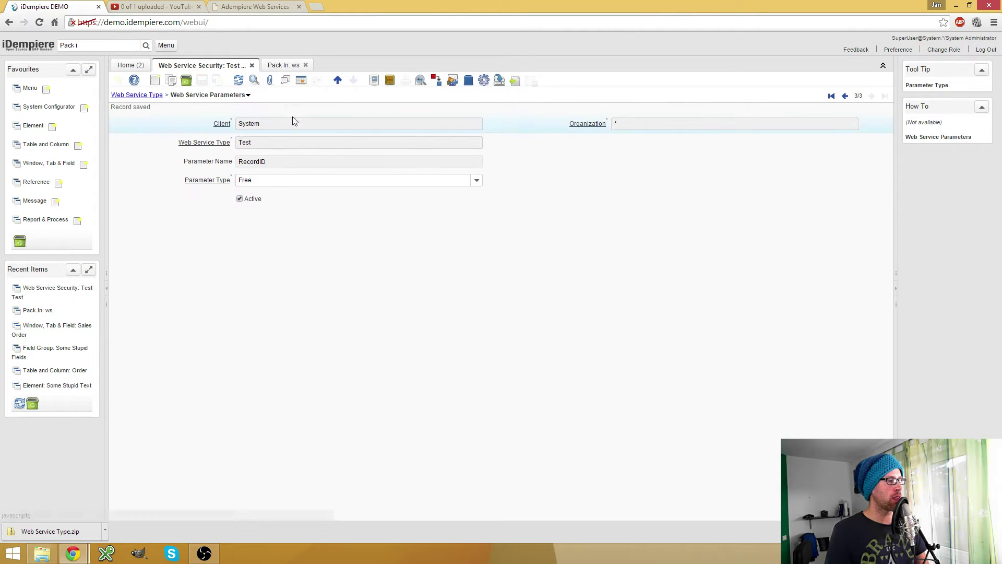
{"action": "left_click", "coordinate": [333, 160]}
{"action": "type", "text": "v"}
{"action": "key", "text": "Tab"}
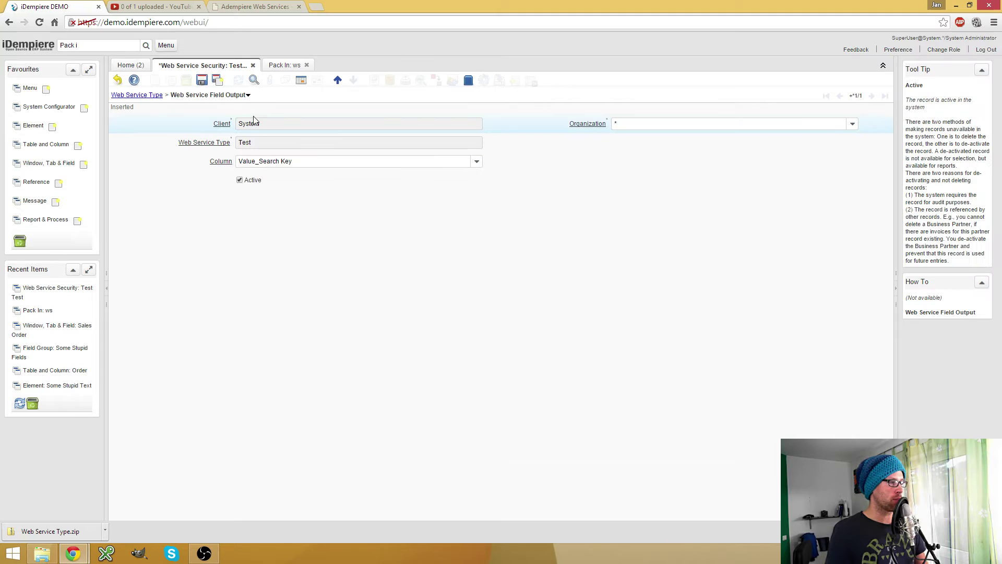
{"action": "left_click", "coordinate": [217, 78]}
Add a second field output record for the column Name_Name and save it
{"action": "left_click", "coordinate": [265, 161]}
{"action": "type", "text": "Name_Name"}
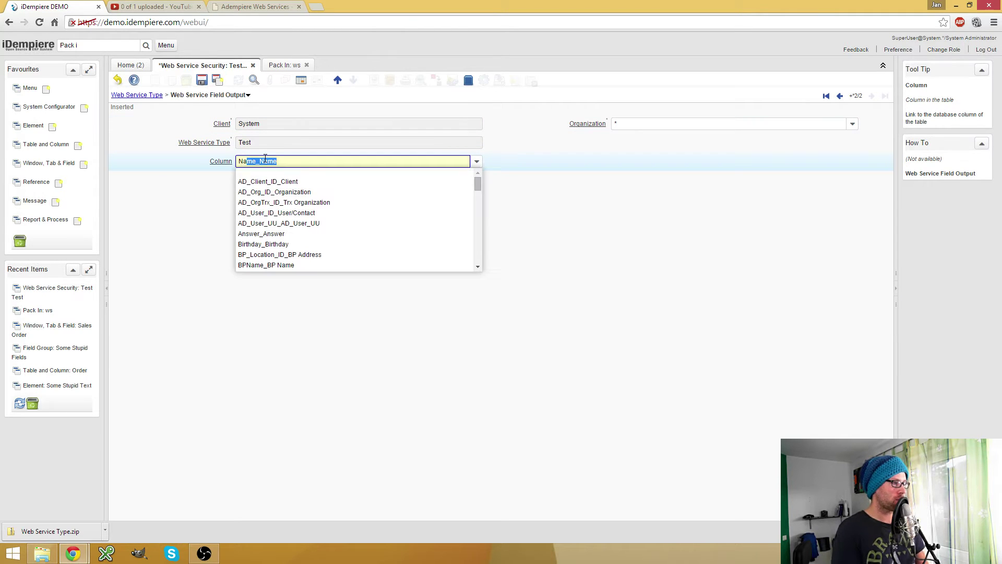
{"action": "key", "text": "Tab"}
{"action": "left_click", "coordinate": [201, 80]}
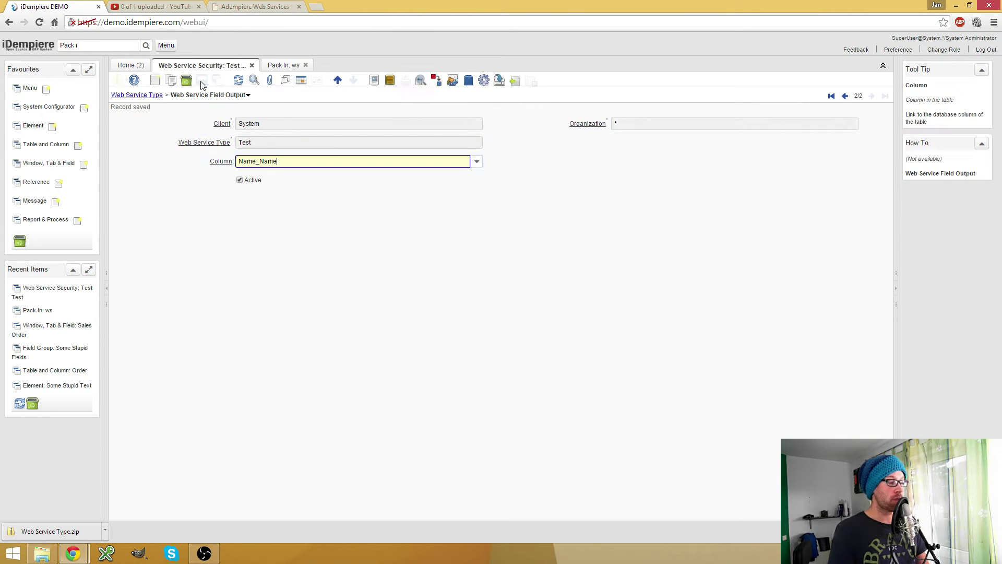
Grant the System Administrator role access in Web Service Access, save the record and return to the parent Web Service Type
{"action": "left_click", "coordinate": [249, 96]}
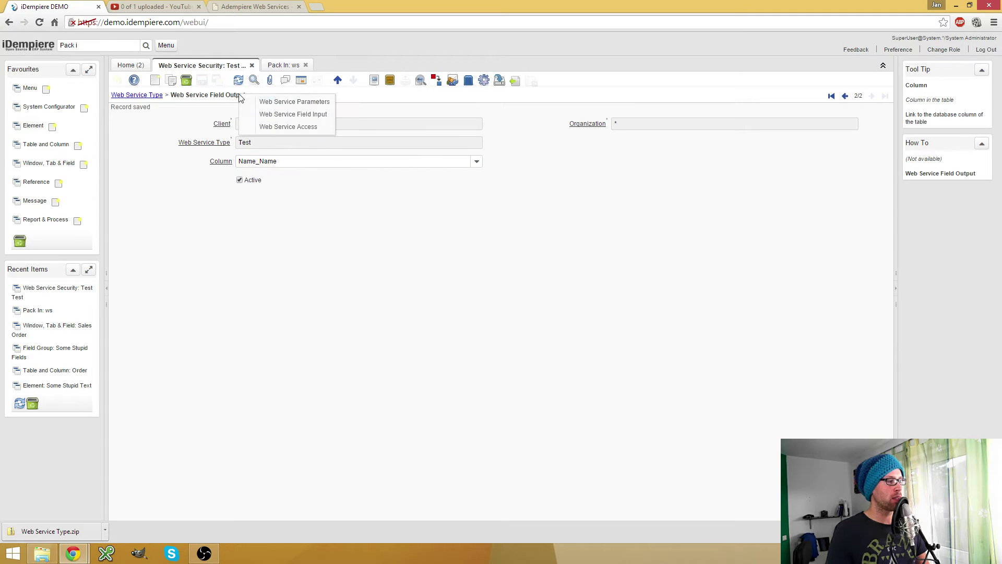
{"action": "left_click", "coordinate": [275, 127]}
{"action": "key", "text": "Tab"}
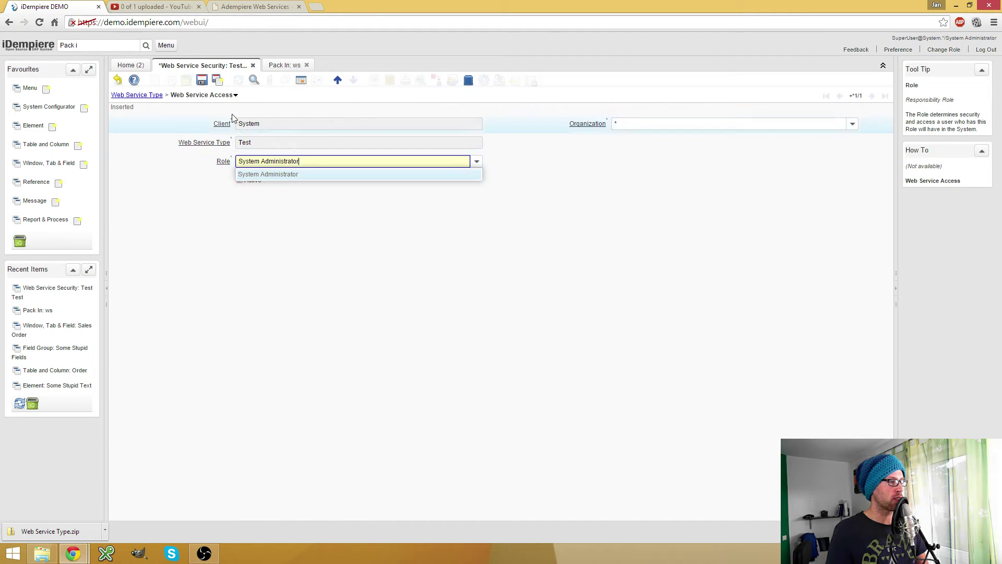
{"action": "key", "text": "Tab"}
{"action": "left_click", "coordinate": [202, 80]}
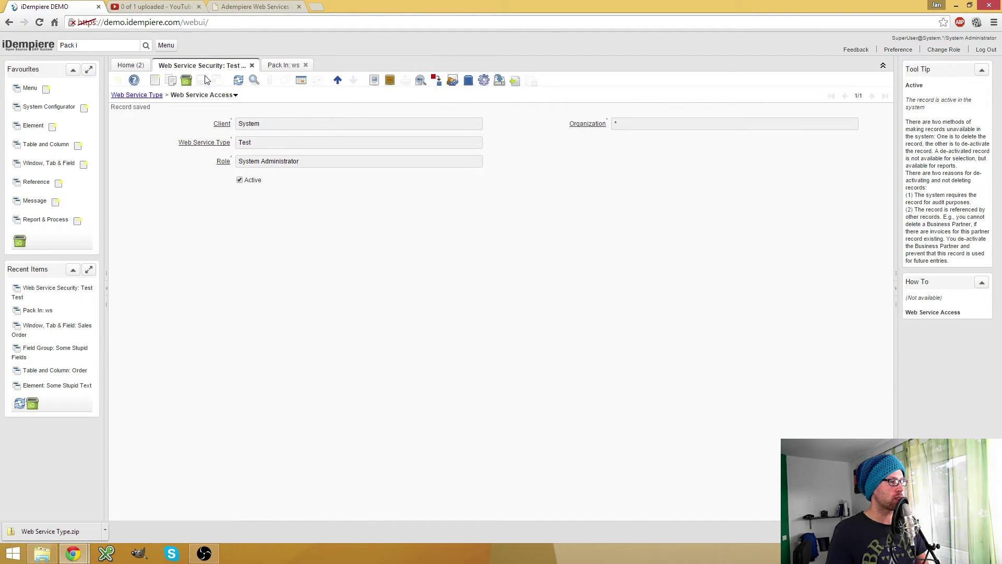
{"action": "left_click", "coordinate": [147, 97]}
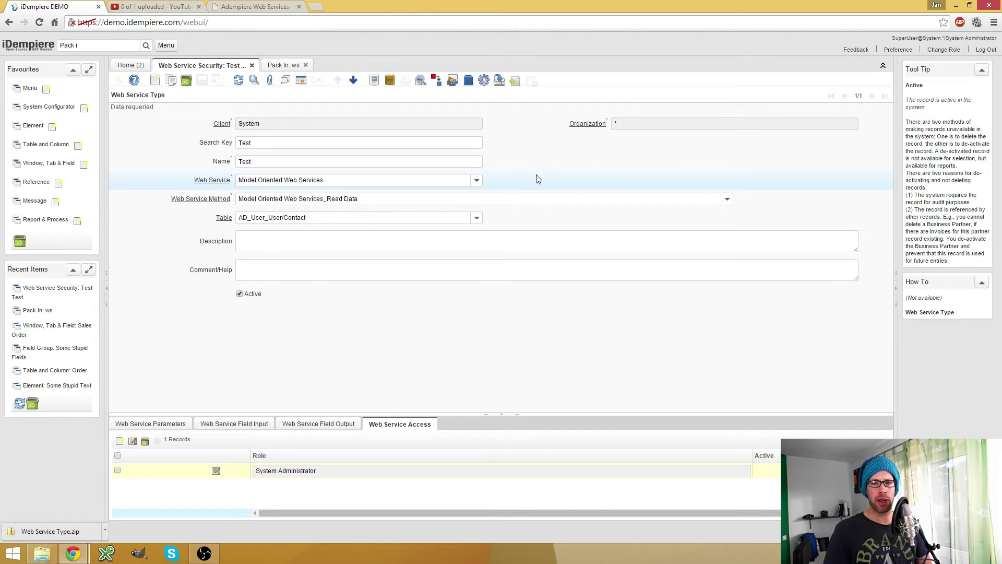
Open the Pack Out window and save an export package named asd with package version 2
{"action": "left_click", "coordinate": [96, 47]}
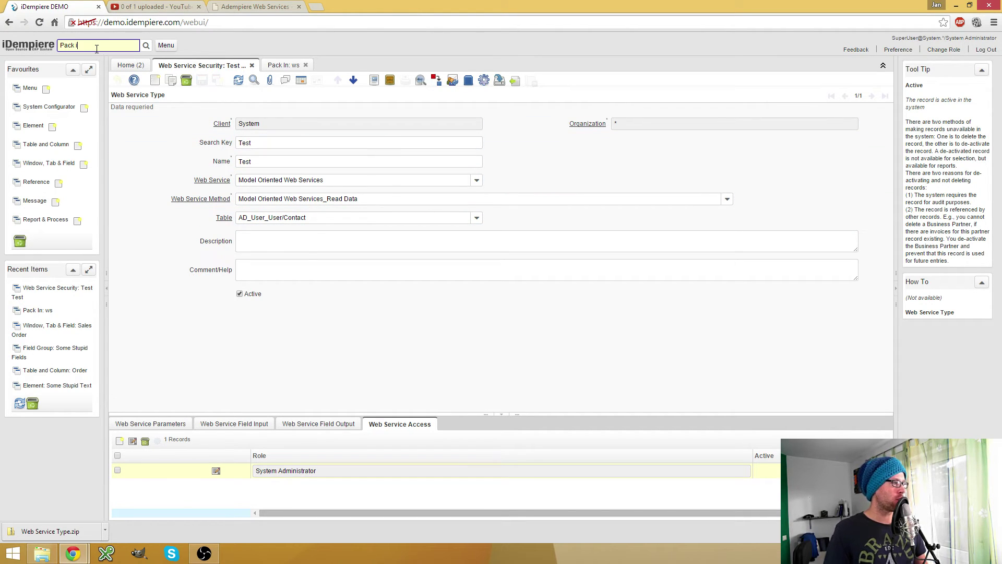
{"action": "key", "text": "BackSpace"}
{"action": "type", "text": "o"}
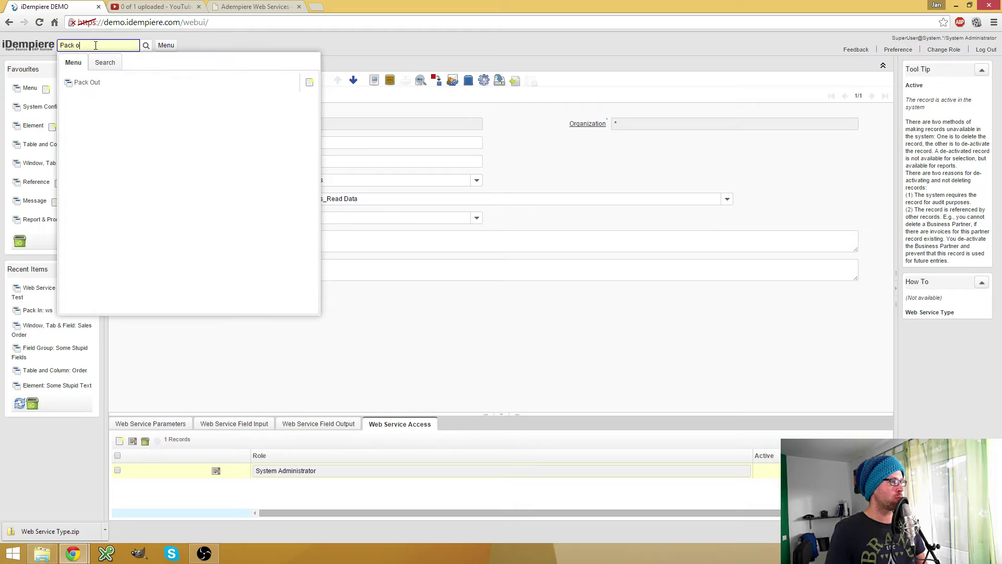
{"action": "left_click", "coordinate": [95, 84]}
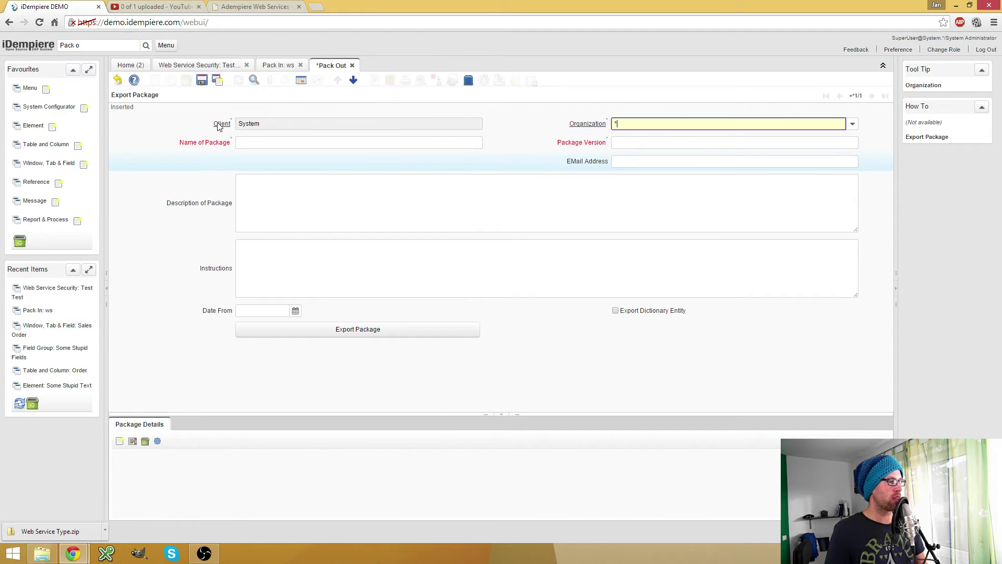
{"action": "left_click", "coordinate": [254, 145]}
{"action": "type", "text": "asd"}
{"action": "key", "text": "Tab"}
{"action": "left_click", "coordinate": [699, 143]}
{"action": "type", "text": "2"}
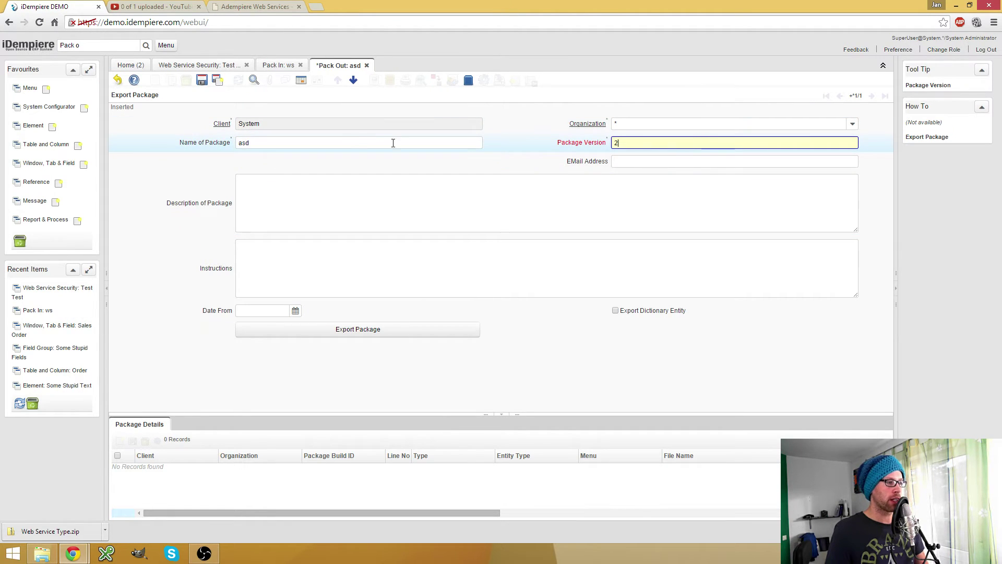
{"action": "left_click", "coordinate": [201, 84]}
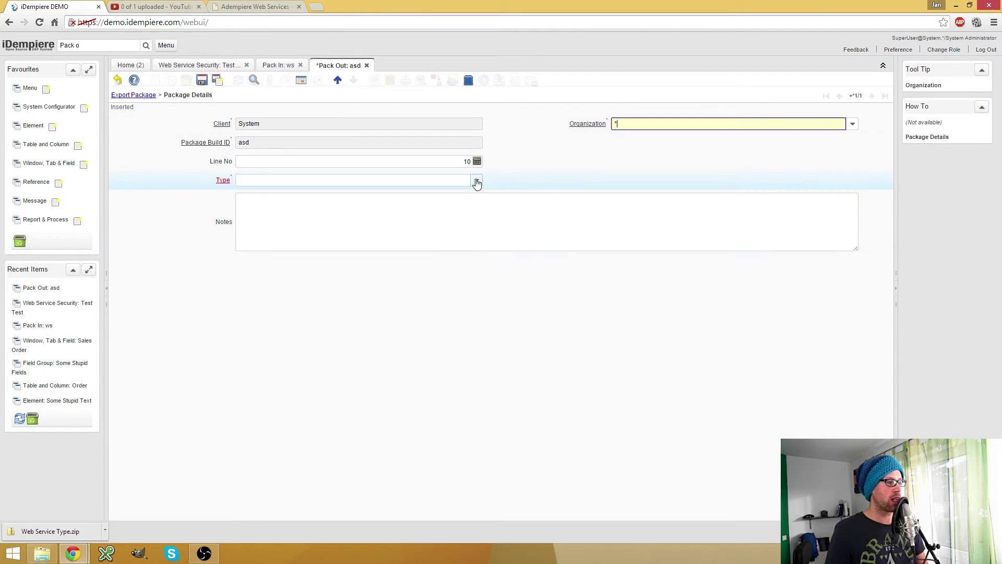
Set the type of the new package detail line to Data
{"action": "left_click", "coordinate": [476, 180]}
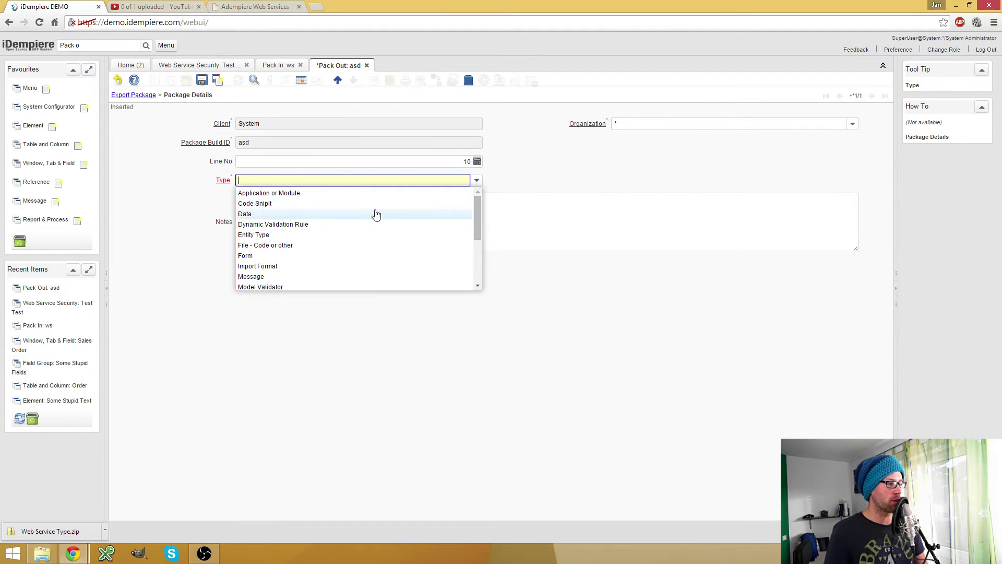
{"action": "scroll", "coordinate": [375, 215], "scroll_direction": "down", "scroll_amount": 3}
{"action": "scroll", "coordinate": [378, 217], "scroll_direction": "up", "scroll_amount": 2}
{"action": "scroll", "coordinate": [377, 218], "scroll_direction": "down", "scroll_amount": 2}
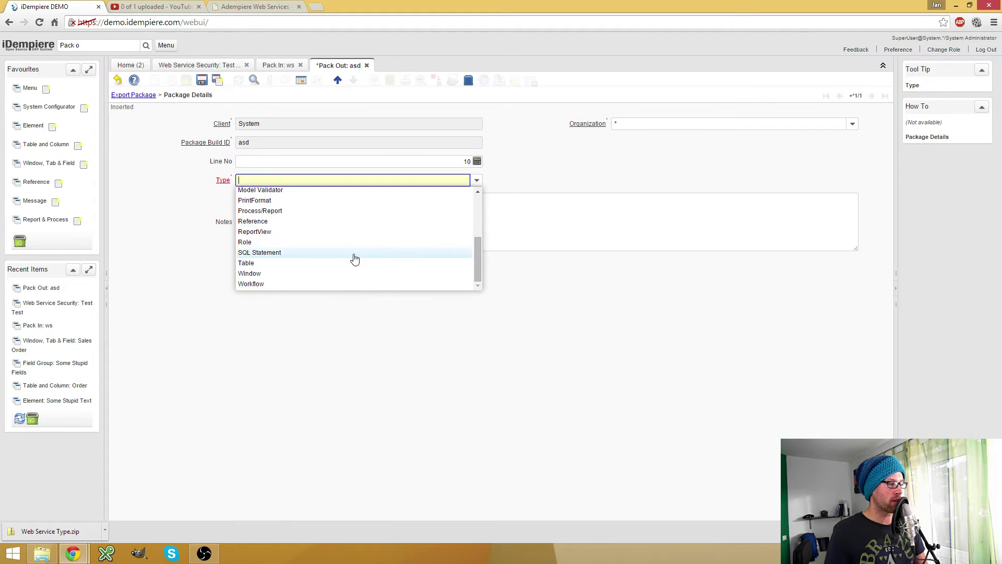
{"action": "scroll", "coordinate": [354, 257], "scroll_direction": "up", "scroll_amount": 5}
{"action": "left_click", "coordinate": [296, 214]}
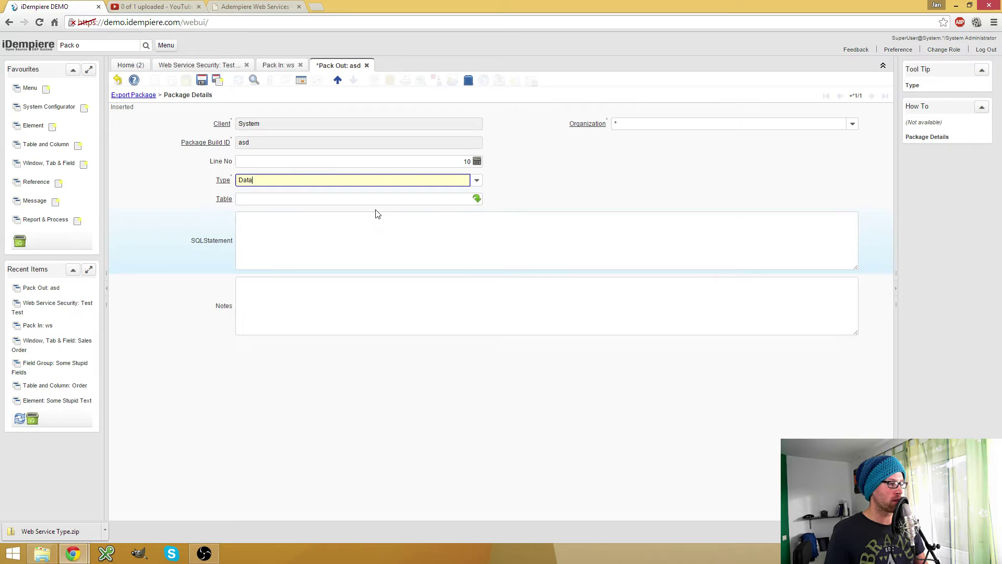
{"action": "left_click", "coordinate": [477, 199]}
Copy the table name WS_WebServiceType from the record info of the Test web service type
{"action": "left_click", "coordinate": [199, 69]}
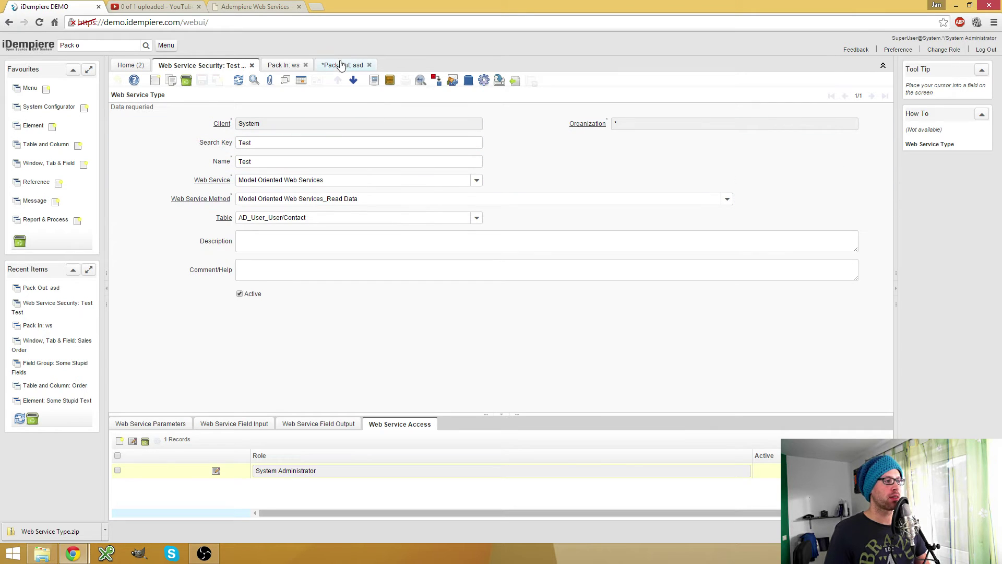
{"action": "left_click", "coordinate": [859, 96]}
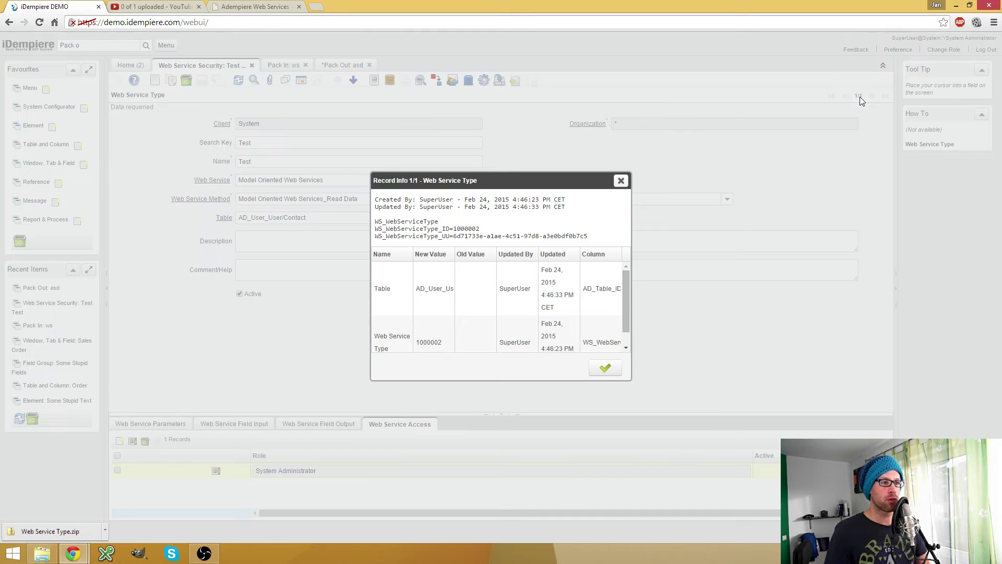
{"action": "double_click", "coordinate": [415, 222]}
{"action": "key", "text": "ctrl+c"}
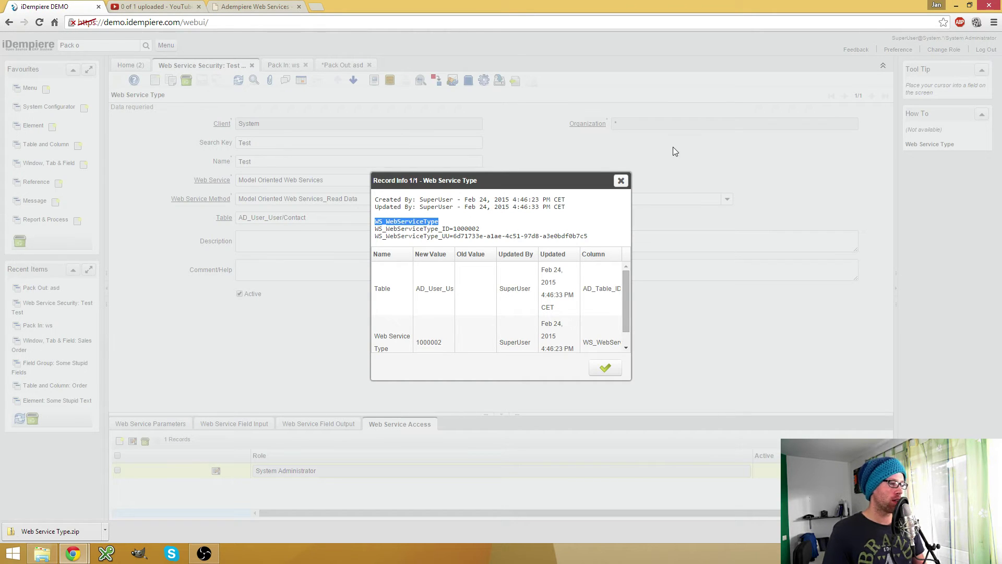
{"action": "left_click", "coordinate": [621, 180]}
Set the table of the package detail line to WS_WebServiceType
{"action": "left_click", "coordinate": [345, 65]}
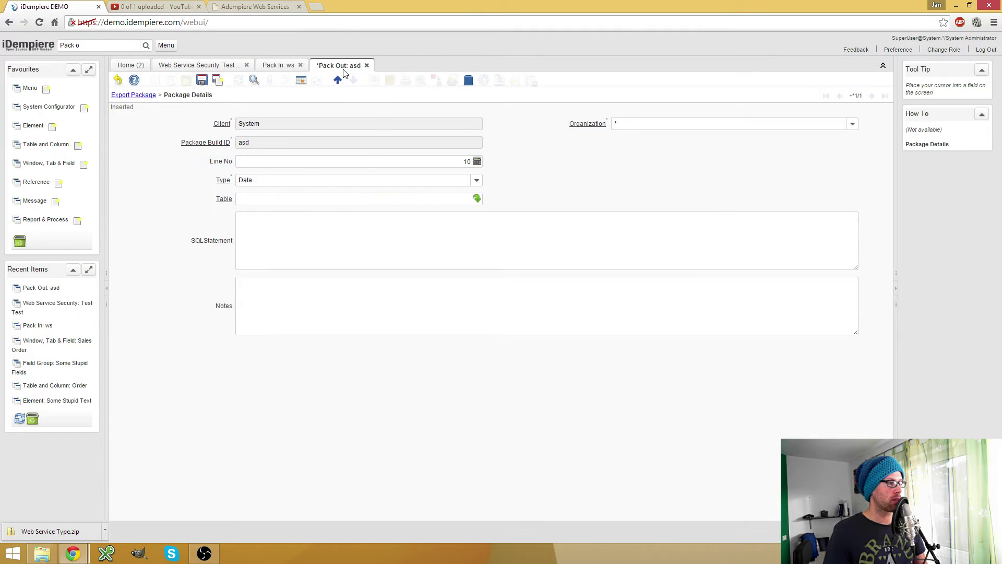
{"action": "left_click", "coordinate": [291, 201]}
{"action": "key", "text": "ctrl+v"}
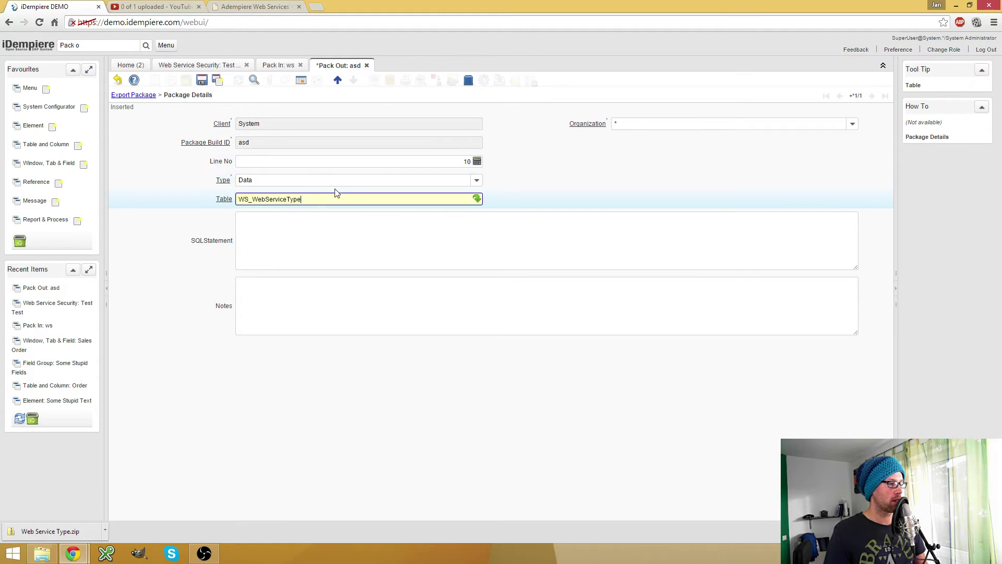
{"action": "left_click", "coordinate": [358, 230]}
{"action": "double_click", "coordinate": [179, 128]}
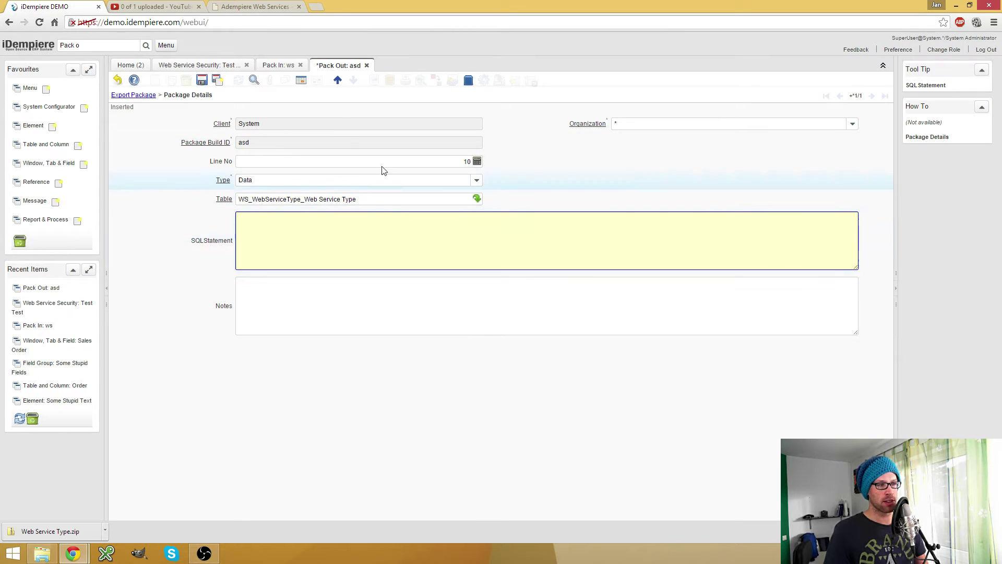
Discard the unsaved package detail line and close the Pack Out window
{"action": "left_click", "coordinate": [116, 80]}
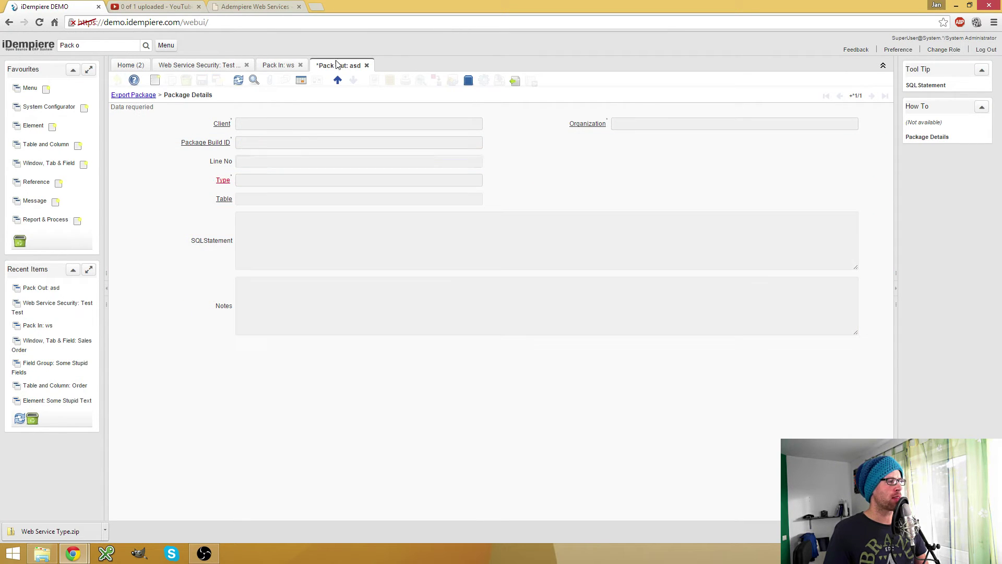
{"action": "left_click", "coordinate": [350, 67]}
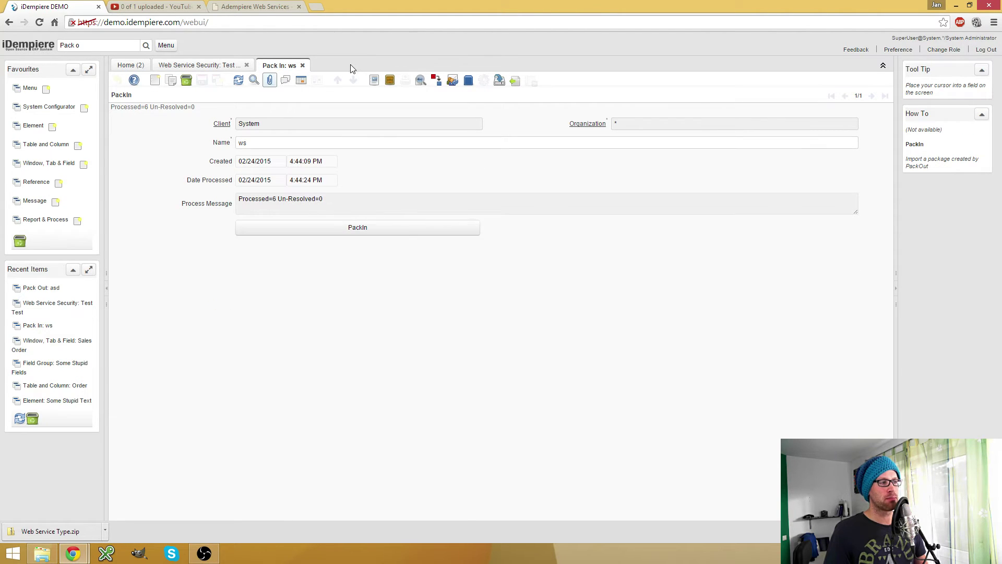
Export the current Test web service type as a 2Pack zip file, including only Web Service Parameters and Web Service Field Output
{"action": "left_click", "coordinate": [201, 65]}
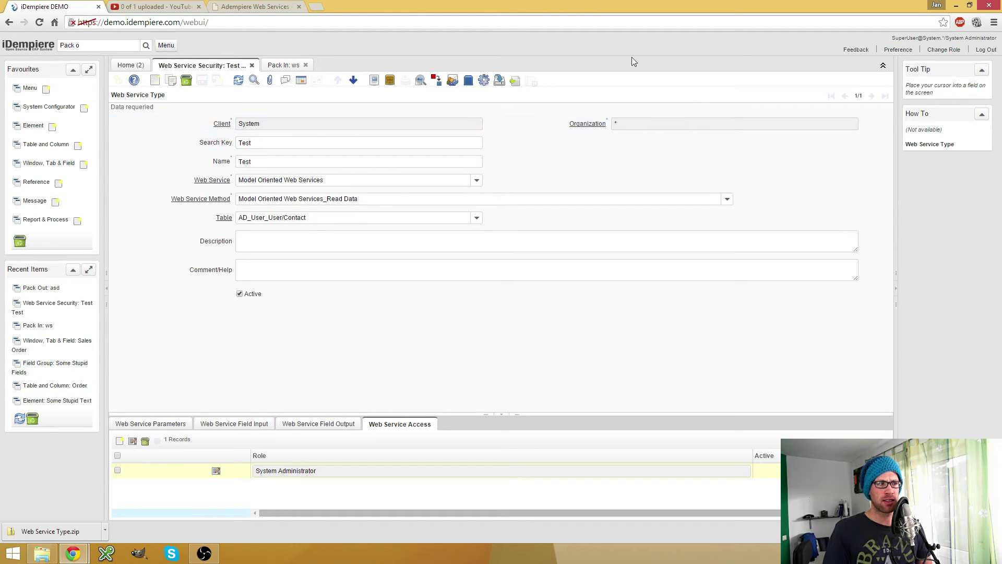
{"action": "left_click", "coordinate": [499, 82]}
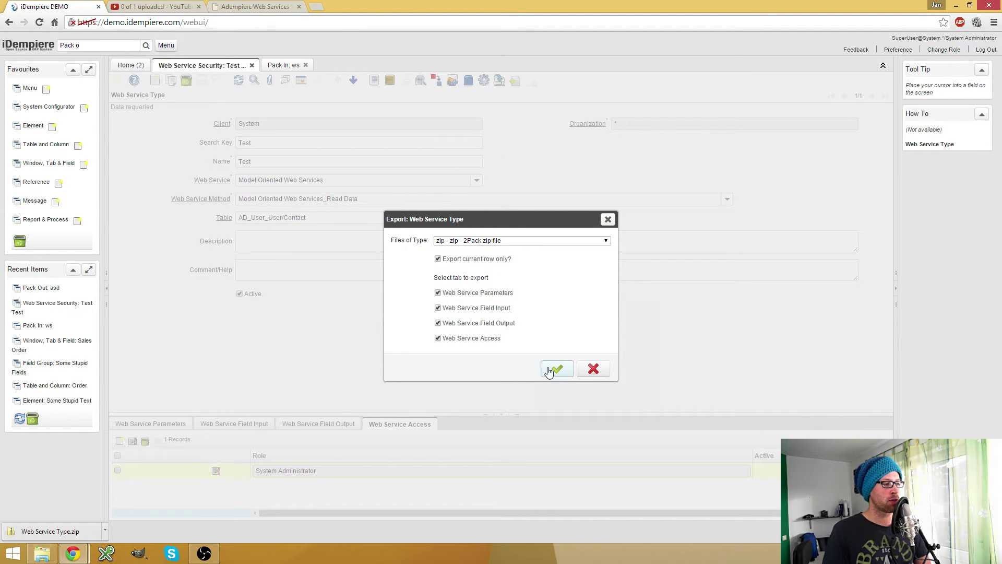
{"action": "left_click", "coordinate": [495, 312]}
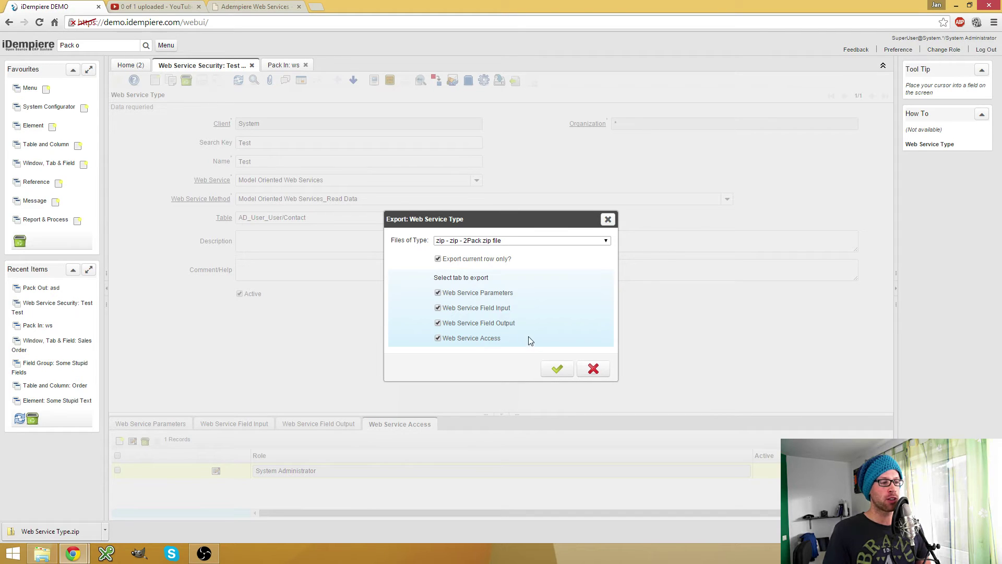
{"action": "left_click", "coordinate": [465, 339]}
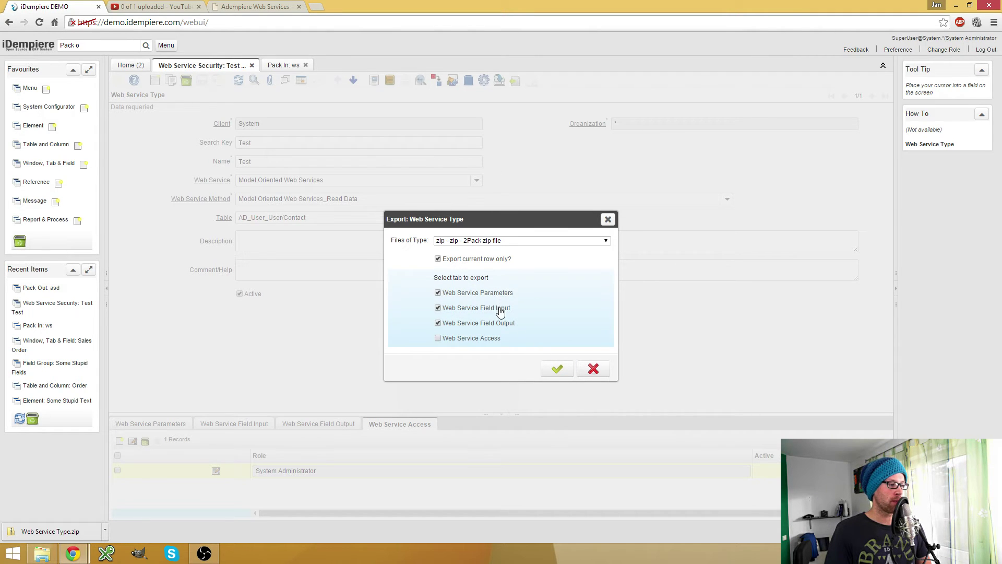
{"action": "left_click", "coordinate": [498, 310]}
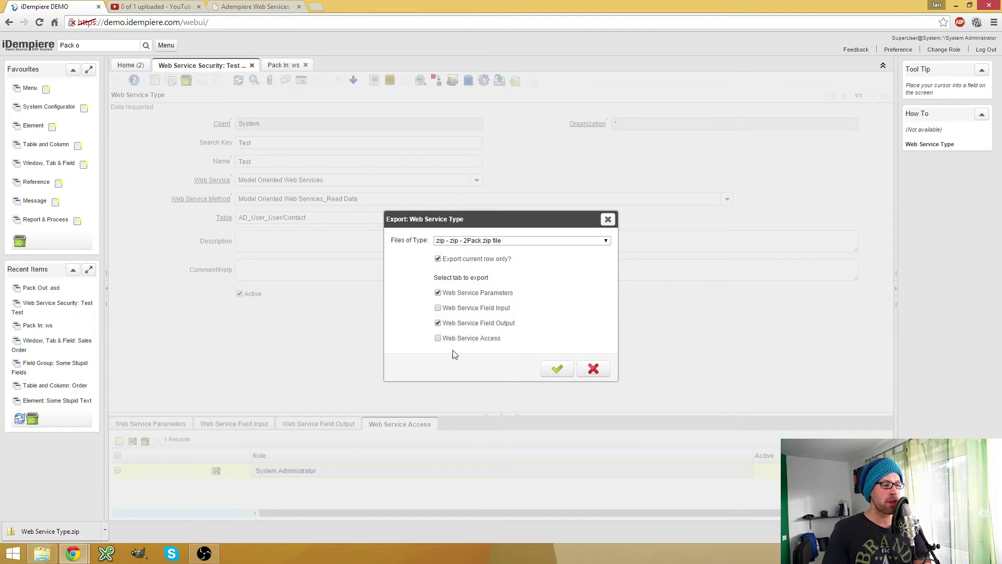
{"action": "left_click", "coordinate": [566, 370]}
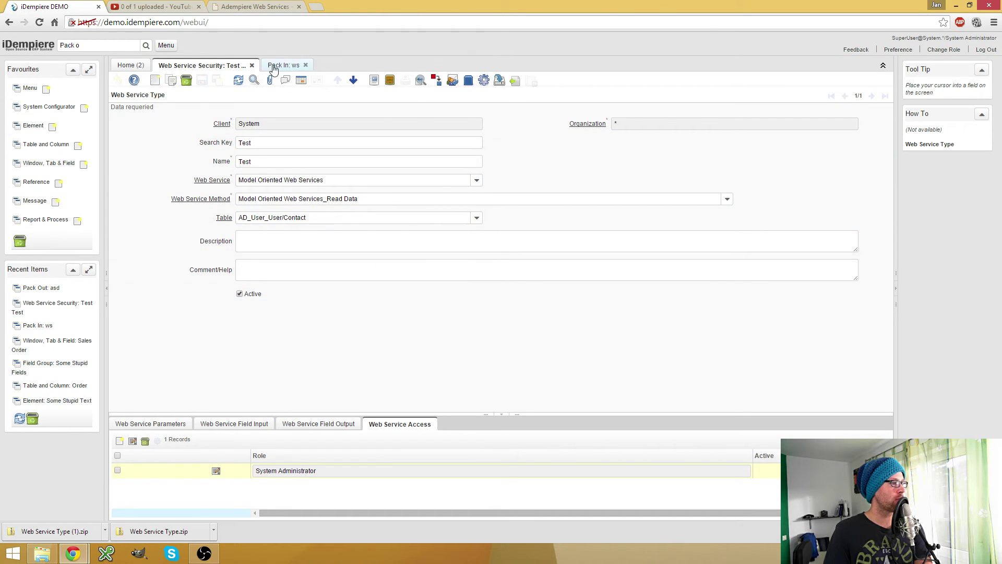
Delete the System Administrator record from Web Service Access of the Test web service type
{"action": "left_click", "coordinate": [146, 441]}
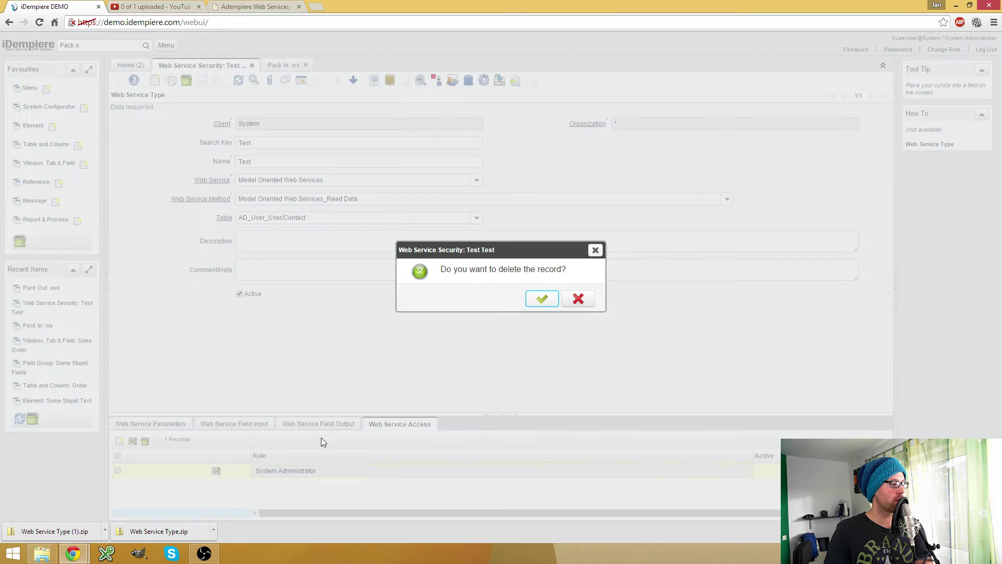
{"action": "left_click", "coordinate": [541, 299]}
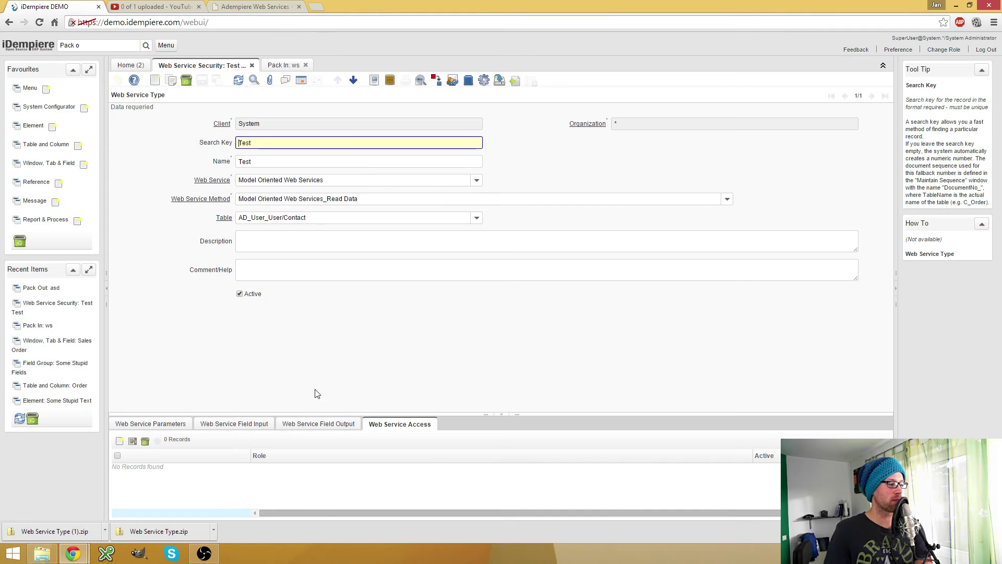
Delete both Web Service Field Output records, Value_Search Key and Name_Name, of the Test web service type
{"action": "left_click", "coordinate": [330, 424]}
{"action": "left_click", "coordinate": [146, 441]}
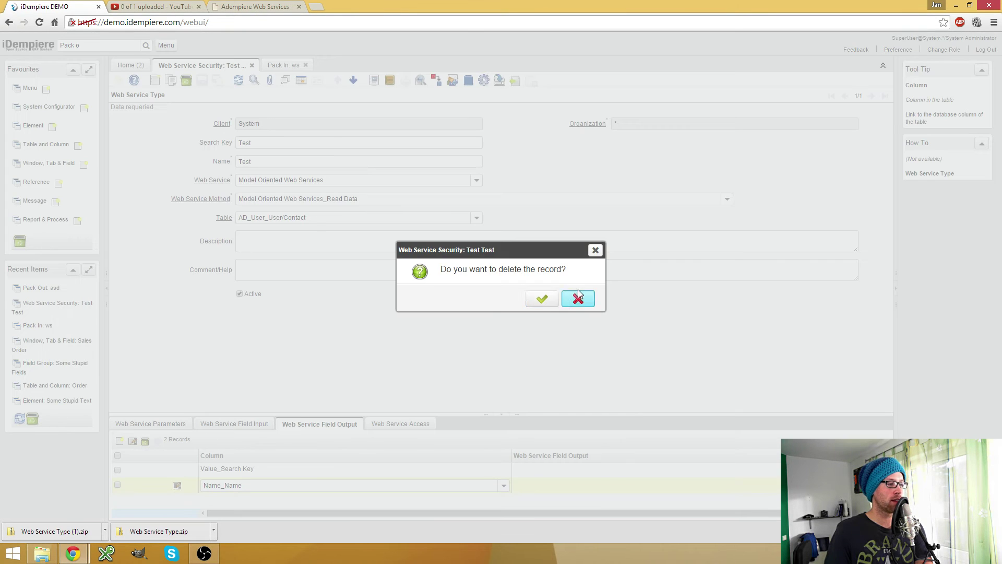
{"action": "left_click", "coordinate": [577, 298]}
{"action": "left_click", "coordinate": [118, 455]}
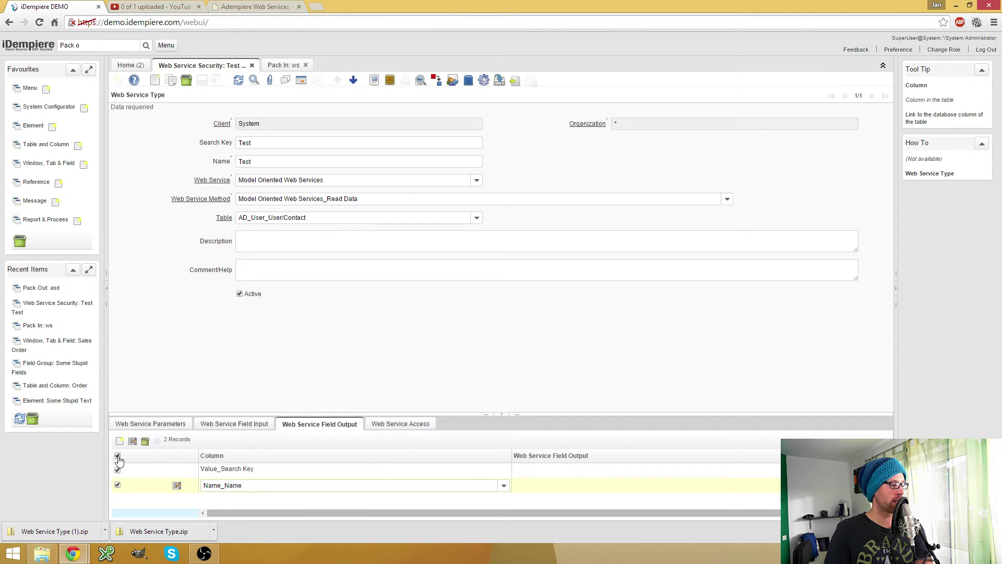
{"action": "left_click", "coordinate": [145, 442]}
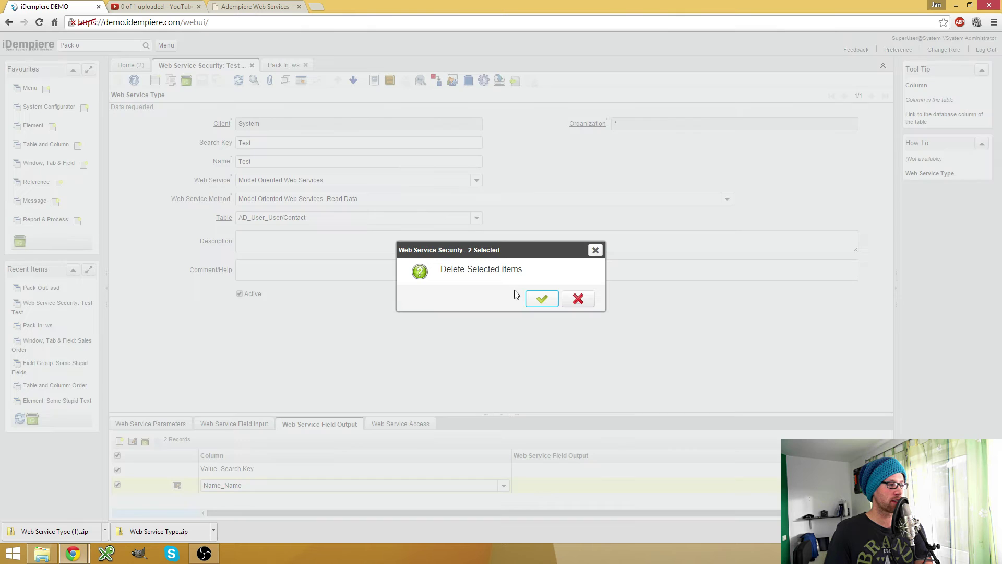
{"action": "left_click", "coordinate": [540, 298]}
Delete the TableName, Action and RecordID records from Web Service Parameters of the Test web service type
{"action": "left_click", "coordinate": [235, 424]}
{"action": "left_click", "coordinate": [150, 424]}
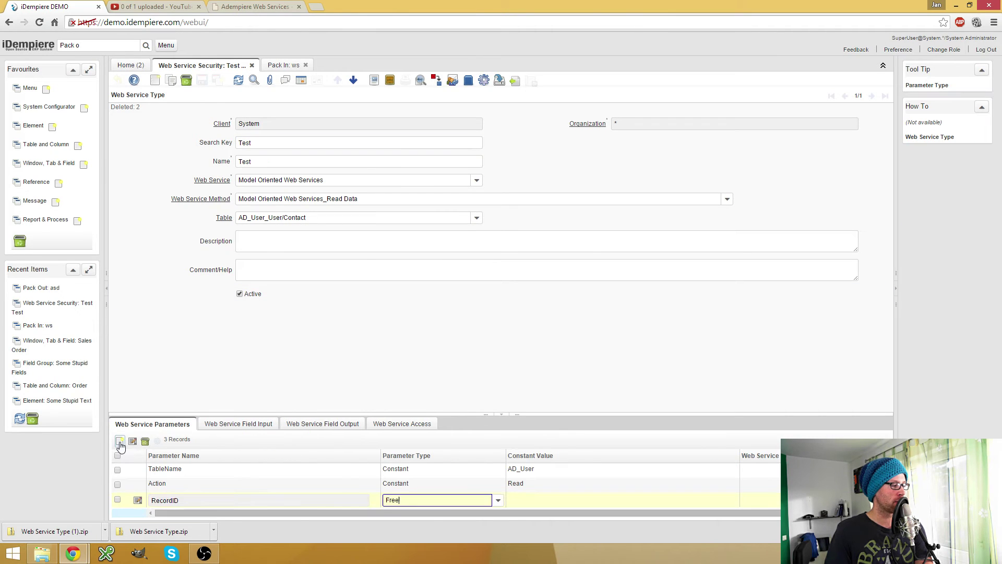
{"action": "left_click", "coordinate": [118, 456]}
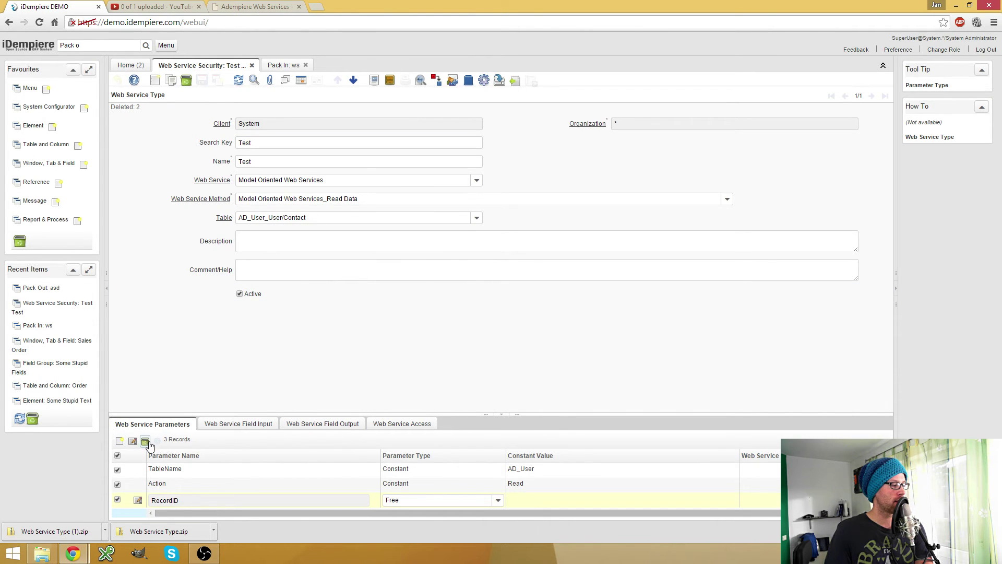
{"action": "left_click", "coordinate": [145, 442]}
{"action": "left_click", "coordinate": [548, 301]}
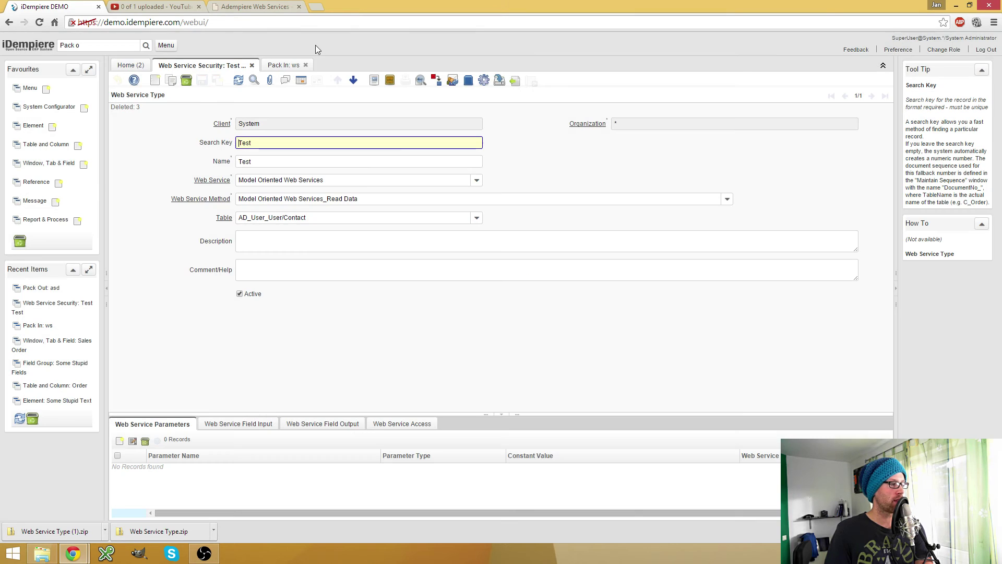
Delete the Test web service type record itself and requery the Web Service Security window
{"action": "left_click", "coordinate": [301, 80]}
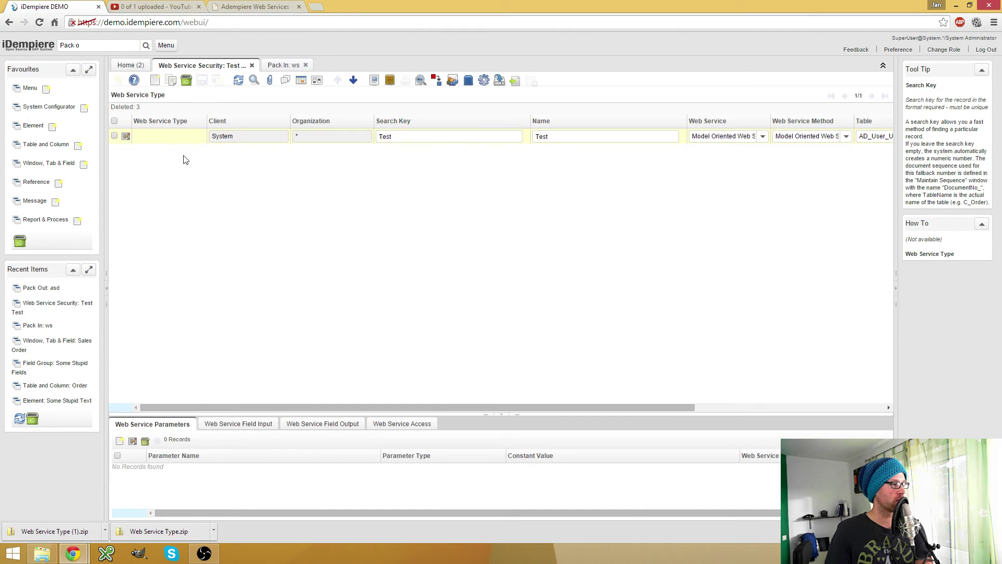
{"action": "left_click", "coordinate": [114, 136]}
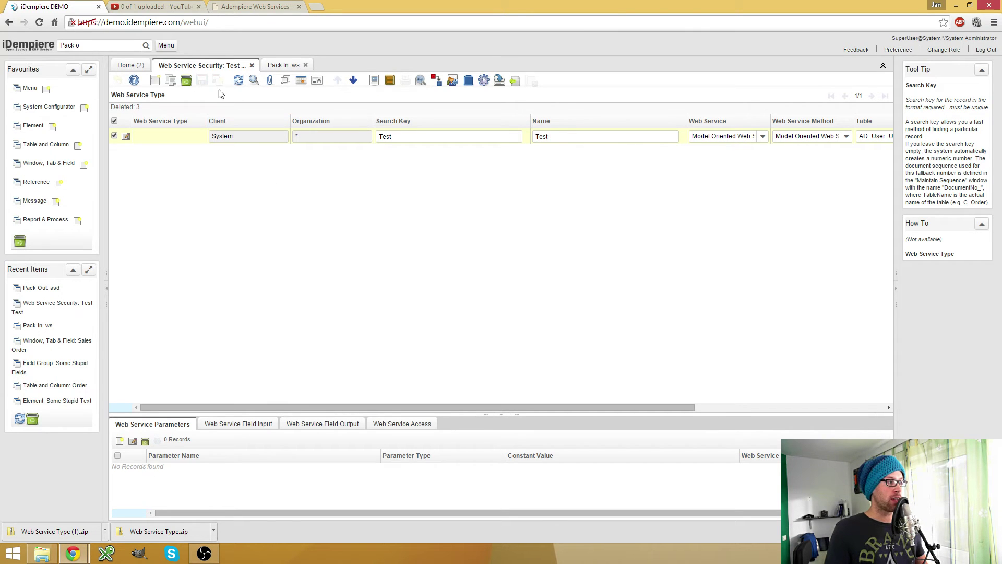
{"action": "left_click", "coordinate": [186, 80]}
{"action": "left_click", "coordinate": [542, 299]}
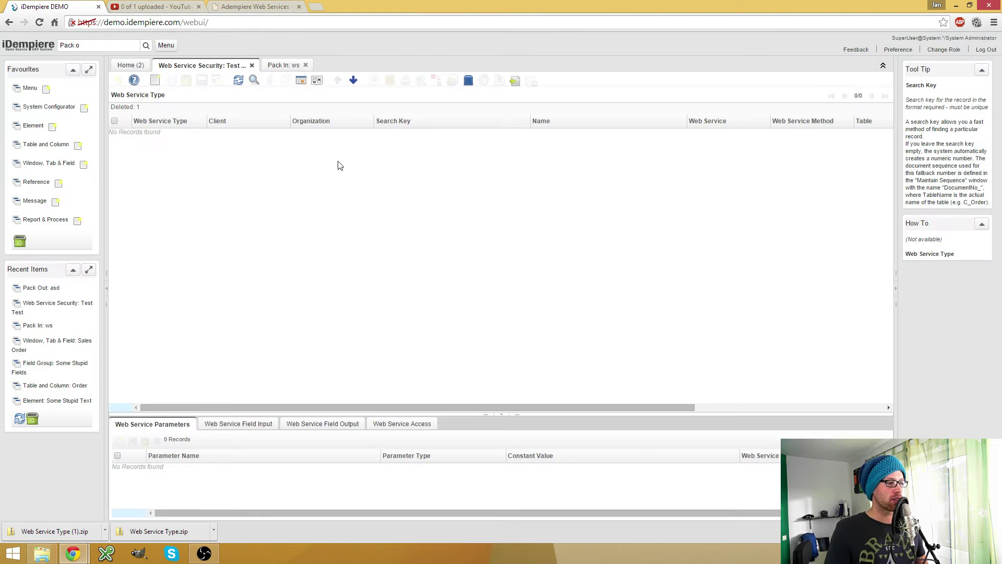
{"action": "left_click", "coordinate": [238, 79]}
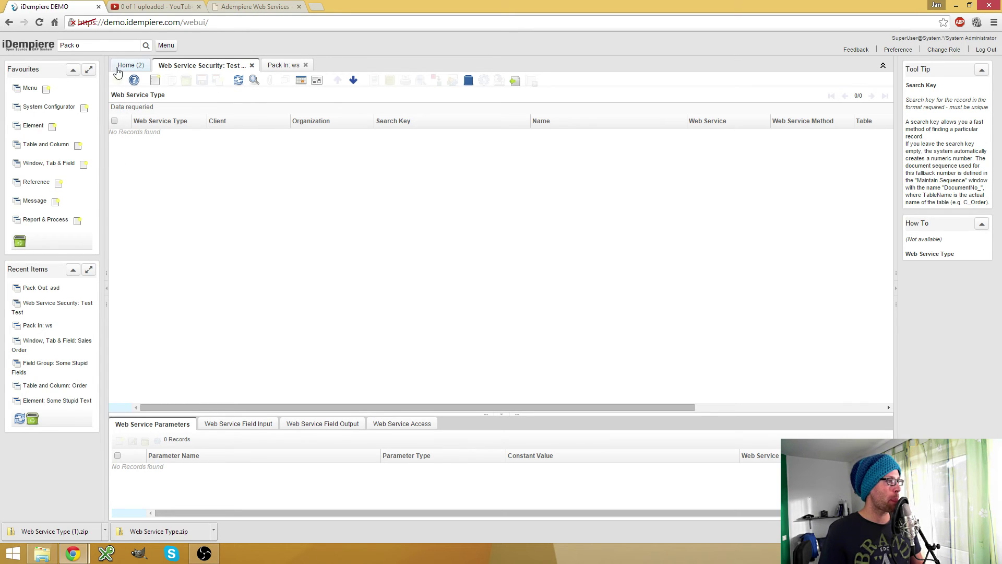
Find and open the Pack In window
{"action": "left_click", "coordinate": [108, 45]}
{"action": "key", "text": "BackSpace"}
{"action": "type", "text": "i"}
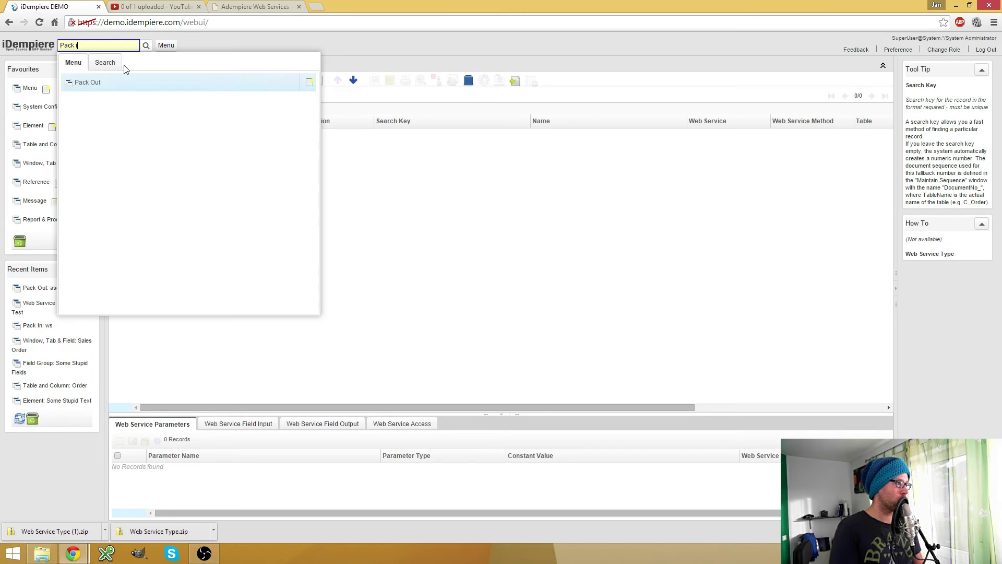
{"action": "left_click", "coordinate": [88, 83]}
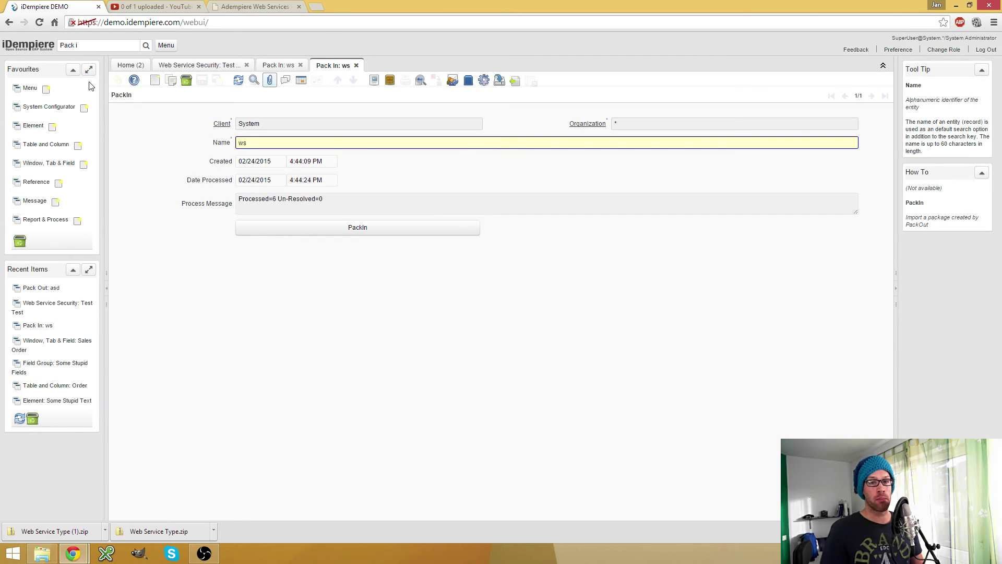
Create a new Pack In record named lskadföalskd and save it
{"action": "left_click", "coordinate": [155, 80]}
{"action": "left_click", "coordinate": [456, 140]}
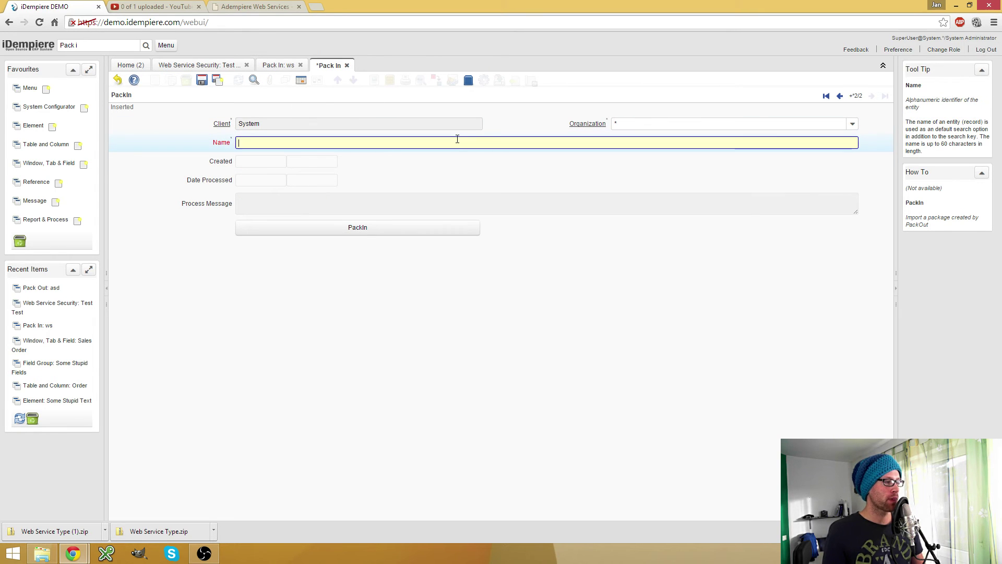
{"action": "type", "text": "lskadföalskdf a"}
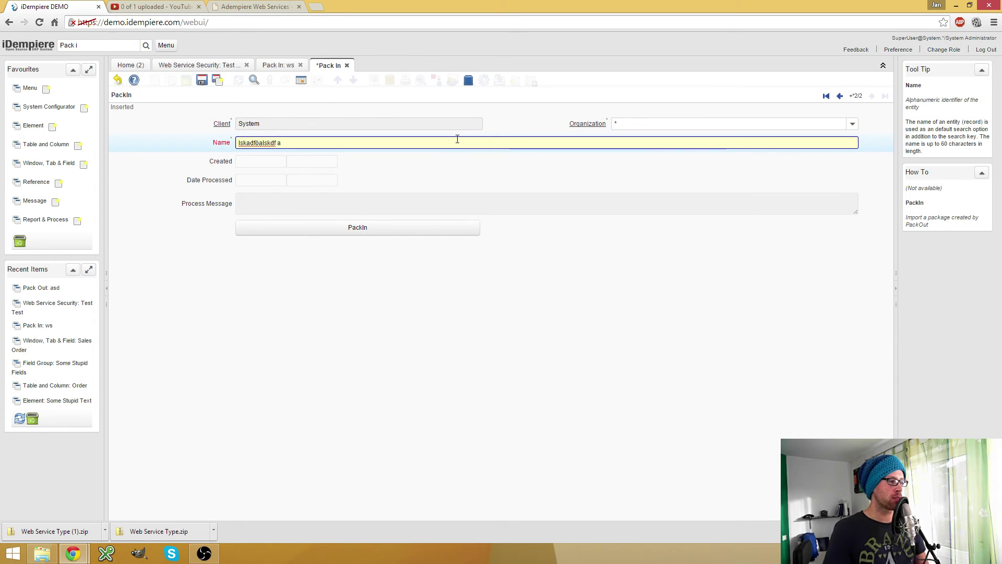
{"action": "left_click", "coordinate": [202, 80]}
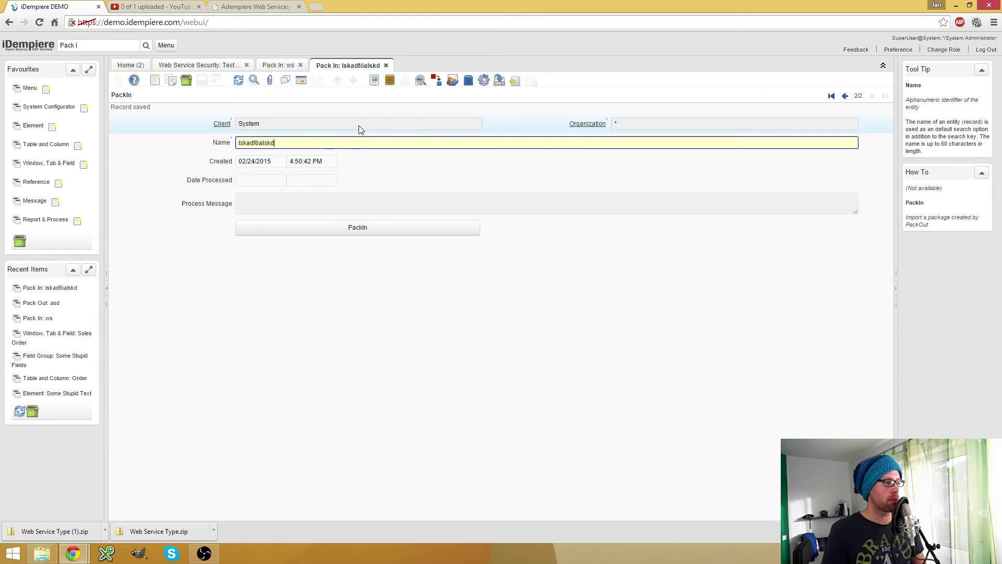
Attach the exported Web Service Type 2Pack zip from the Downloads folder to the new Pack In record
{"action": "left_click", "coordinate": [269, 79]}
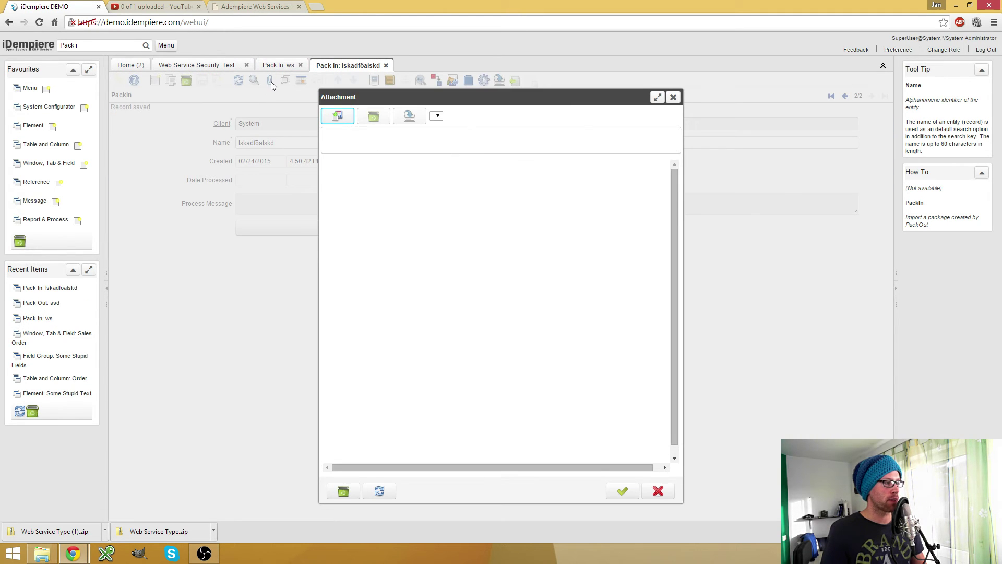
{"action": "left_click", "coordinate": [348, 120]}
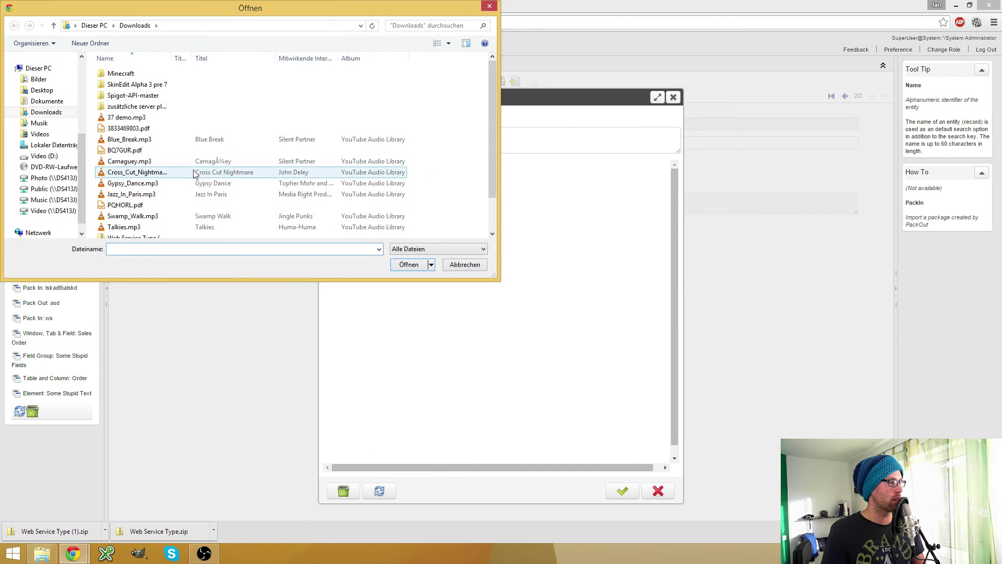
{"action": "scroll", "coordinate": [195, 174], "scroll_direction": "down", "scroll_amount": 2}
{"action": "double_click", "coordinate": [156, 206]}
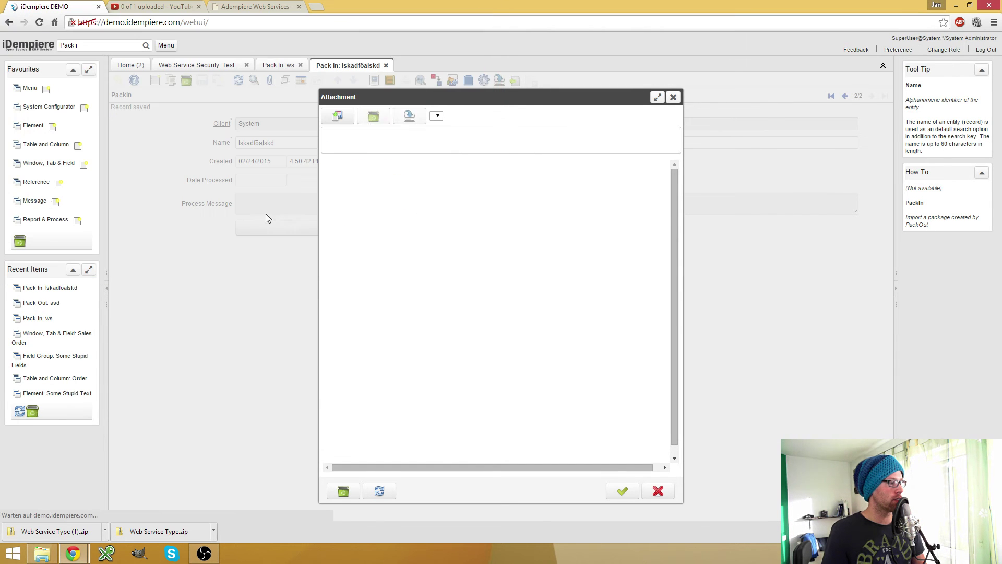
{"action": "left_click", "coordinate": [621, 492]}
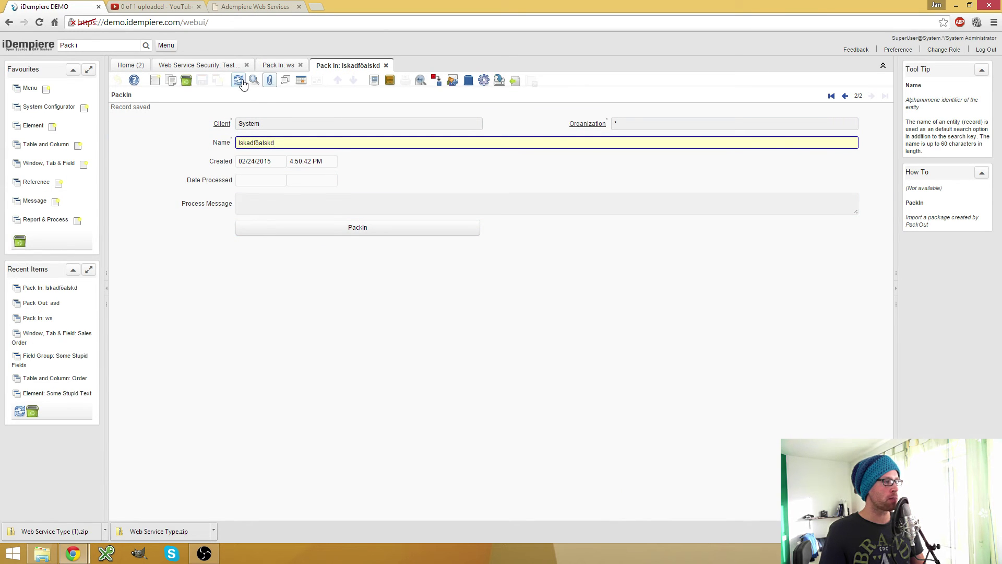
Run the PackIn import process on the new record and check its process message
{"action": "left_click", "coordinate": [334, 233]}
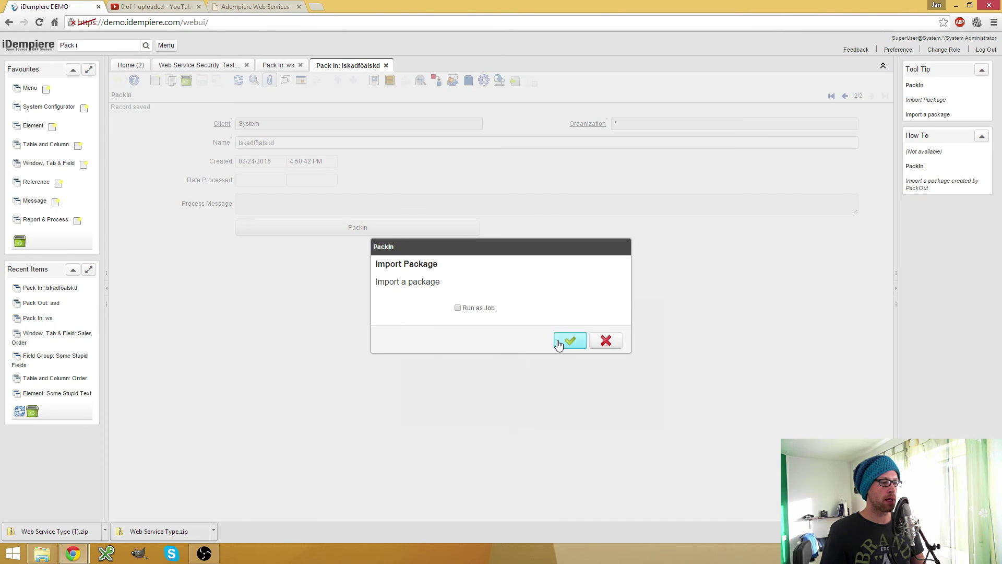
{"action": "left_click", "coordinate": [568, 340]}
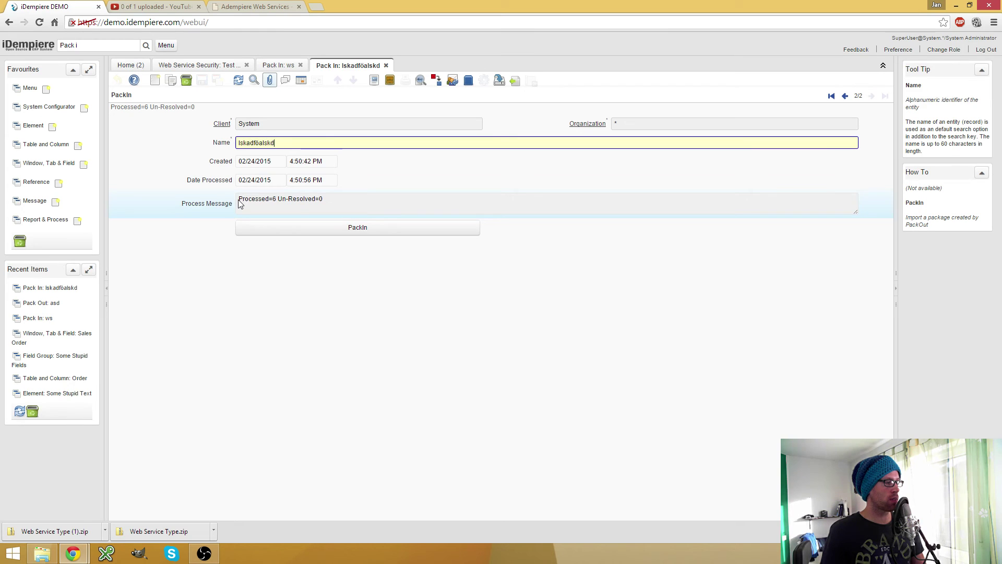
{"action": "left_click_drag", "start_coordinate": [240, 203], "coordinate": [277, 193]}
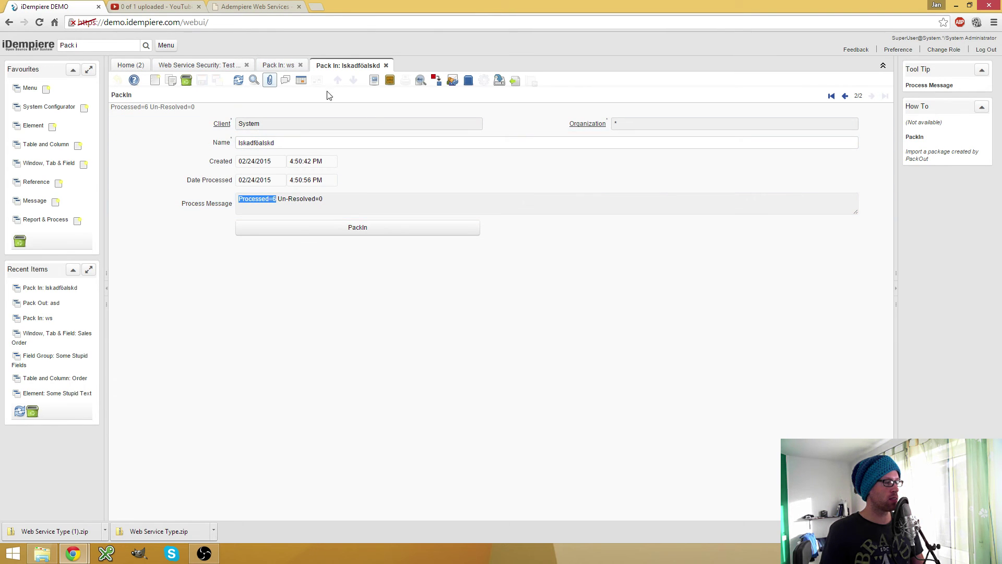
Requery the Web Service Security window and view the imported Test web service type as a single-record form
{"action": "left_click", "coordinate": [219, 70]}
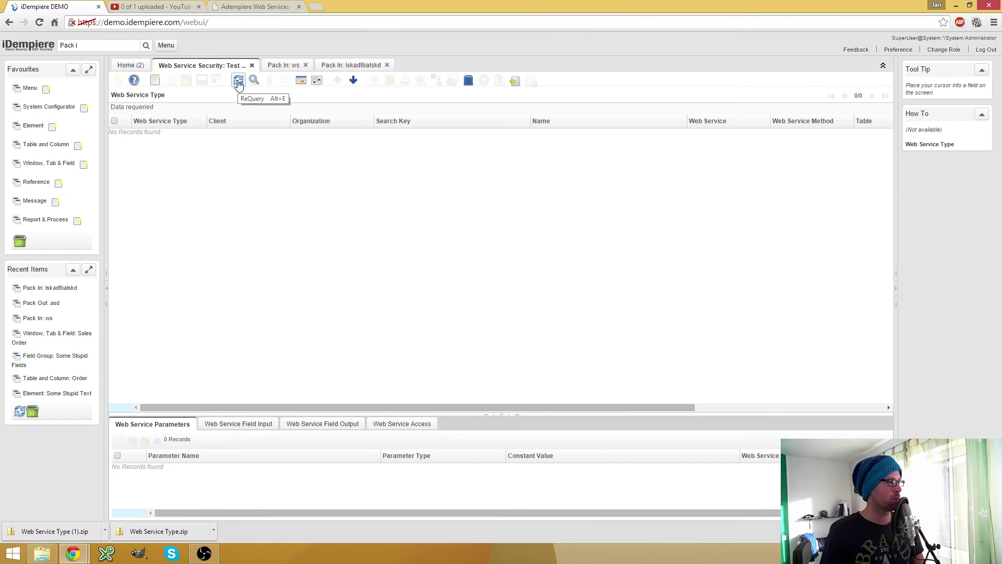
{"action": "left_click", "coordinate": [239, 83]}
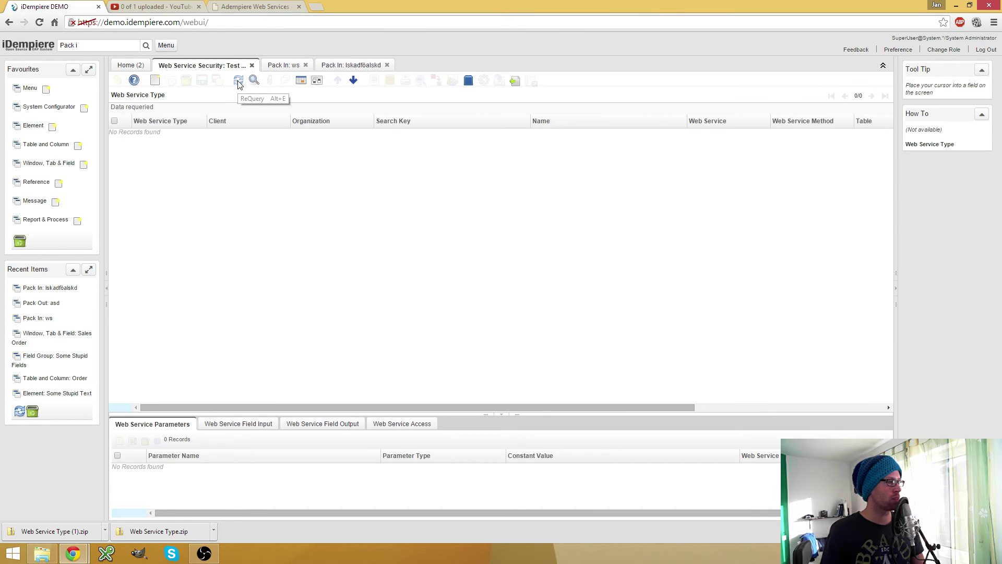
{"action": "left_click", "coordinate": [301, 80]}
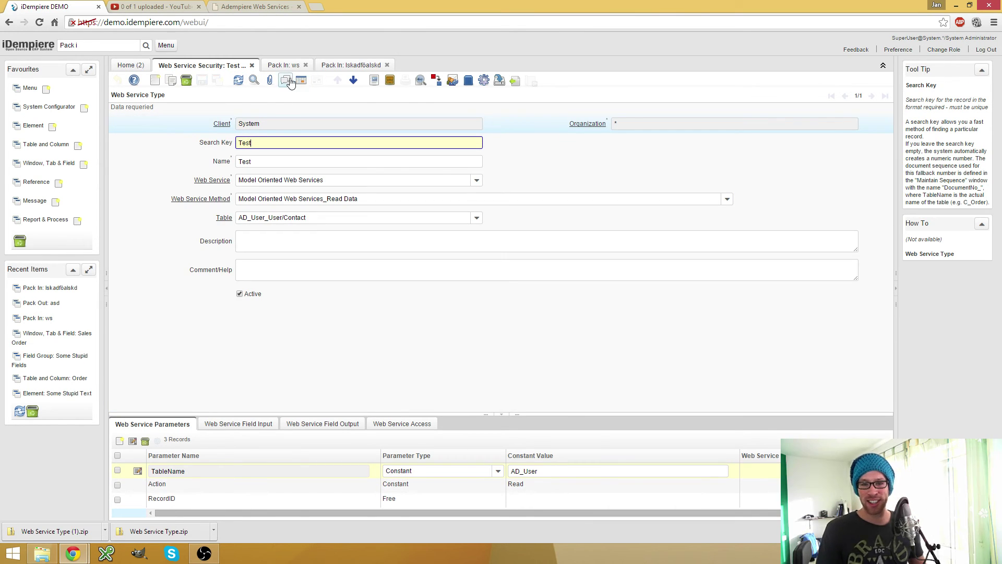
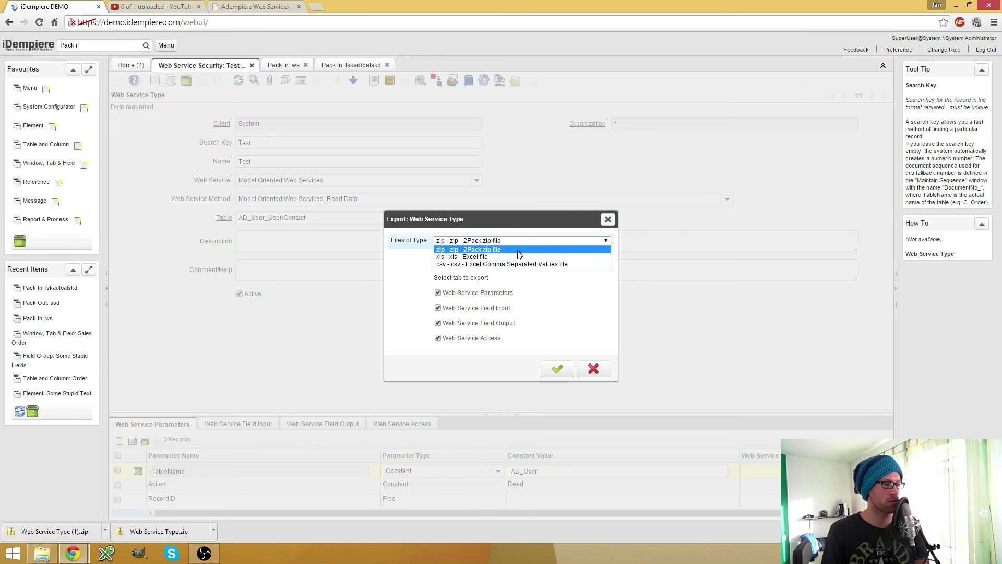
Export the current Test web service type row as an Excel Comma Separated Values file with only Web Service Parameters included
{"action": "left_click", "coordinate": [522, 263]}
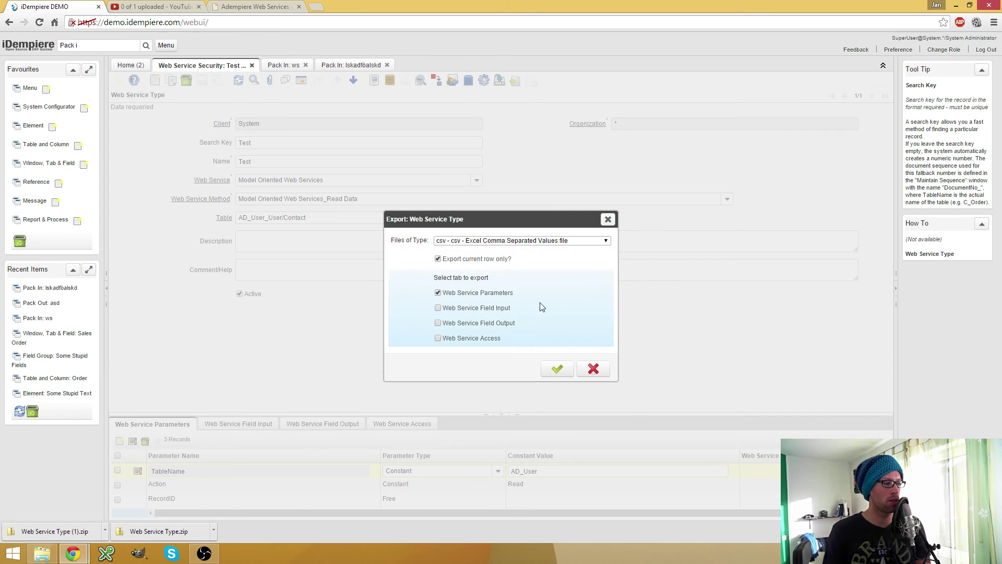
{"action": "left_click", "coordinate": [489, 324]}
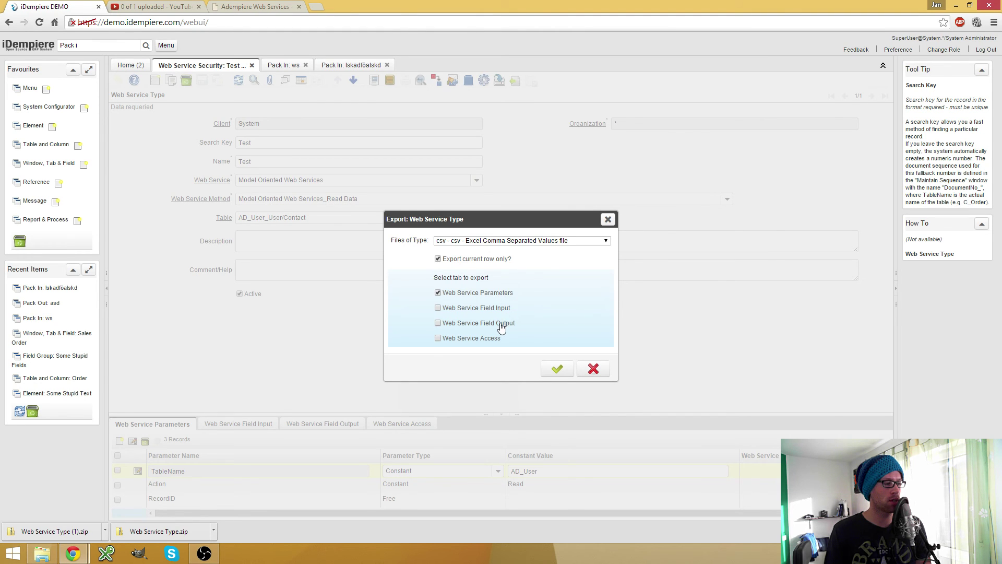
{"action": "left_click", "coordinate": [558, 369]}
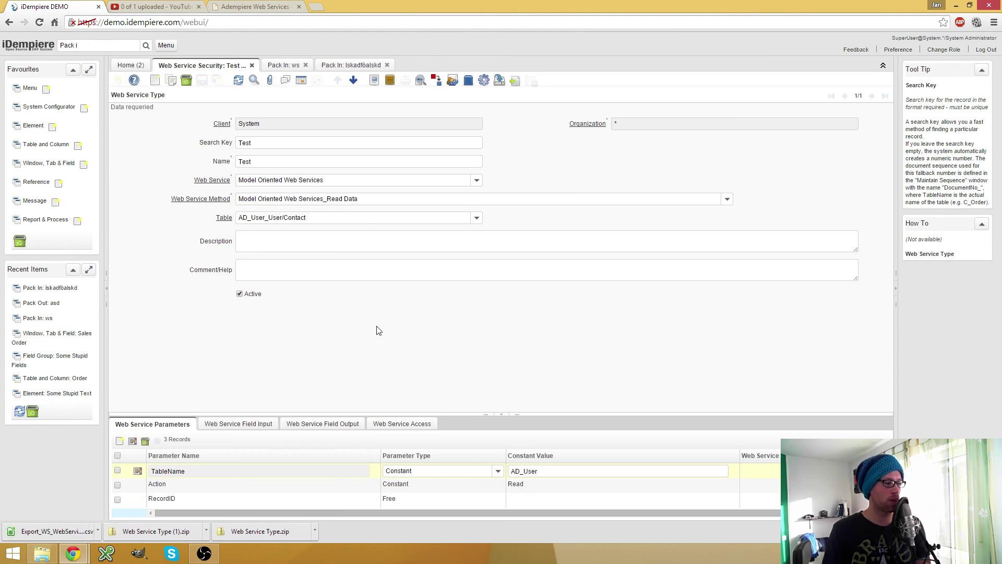
Discard the blank new parameter record and delete all three imported Web Service Parameters of the Test web service type
{"action": "left_click", "coordinate": [126, 439]}
{"action": "left_click", "coordinate": [117, 80]}
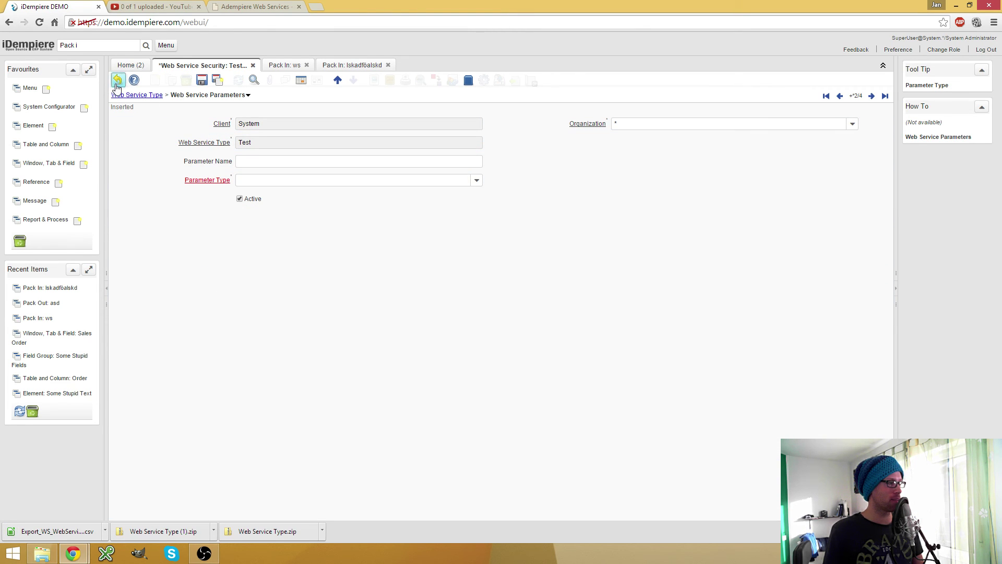
{"action": "left_click", "coordinate": [301, 80]}
{"action": "left_click", "coordinate": [114, 122]}
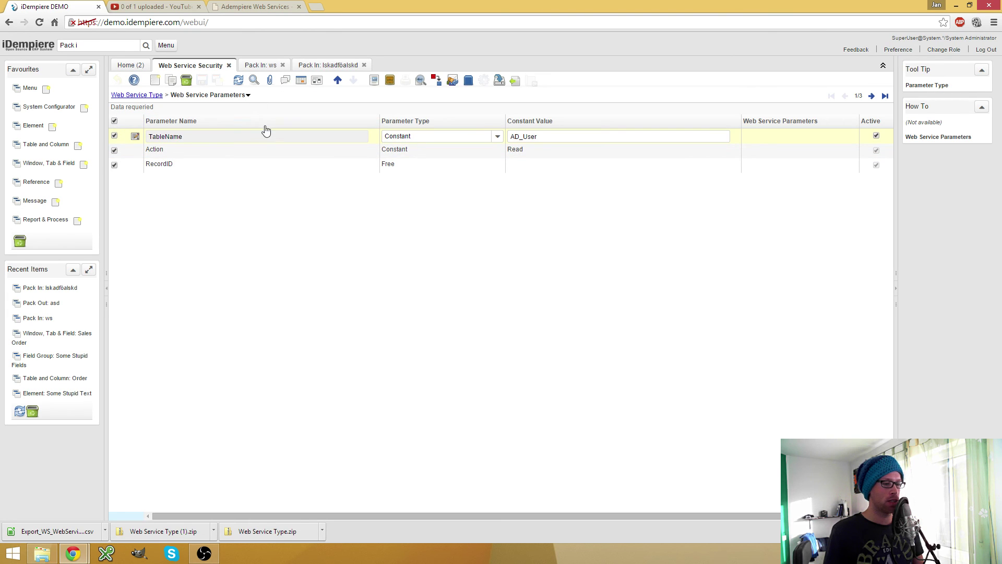
{"action": "left_click", "coordinate": [187, 79]}
{"action": "left_click", "coordinate": [530, 305]}
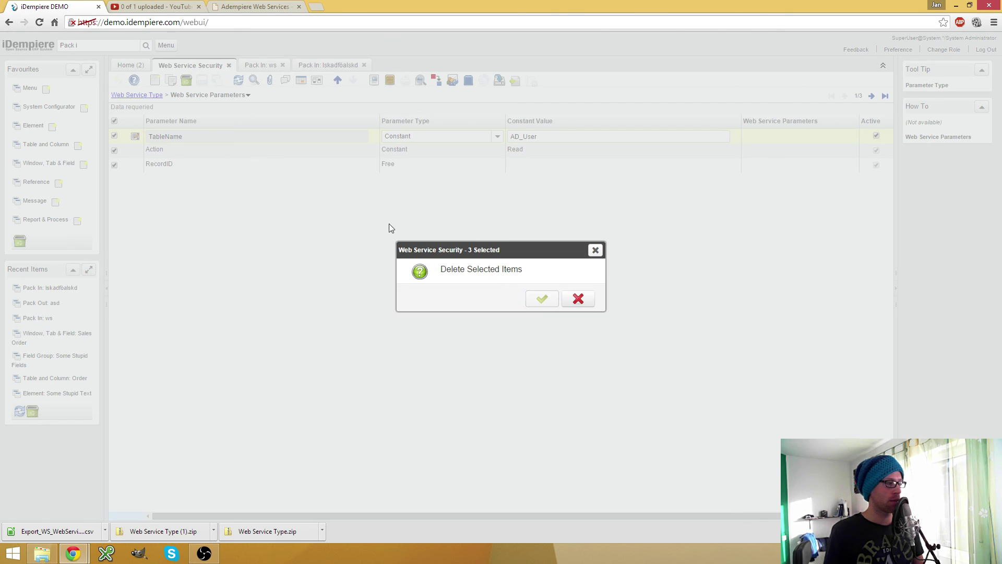
Return to the Test web service type record and delete both of its Web Service Field Output records
{"action": "left_click", "coordinate": [137, 95]}
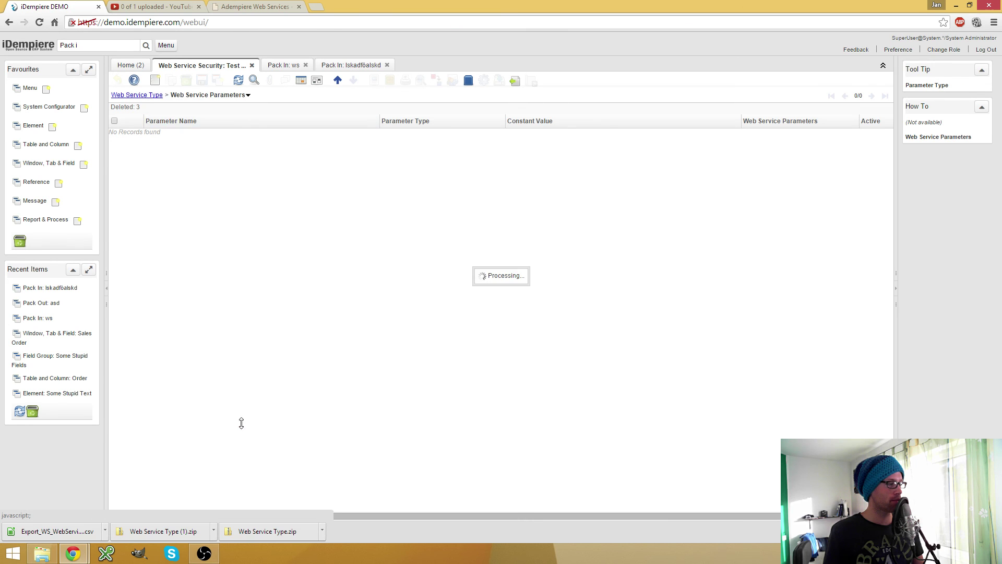
{"action": "left_click", "coordinate": [302, 423]}
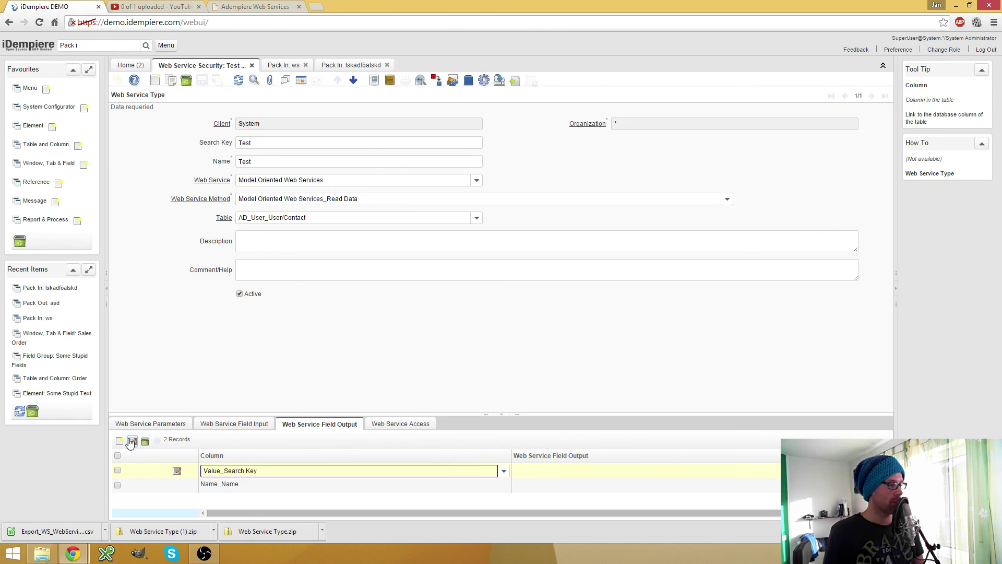
{"action": "left_click", "coordinate": [117, 455]}
{"action": "left_click", "coordinate": [145, 441]}
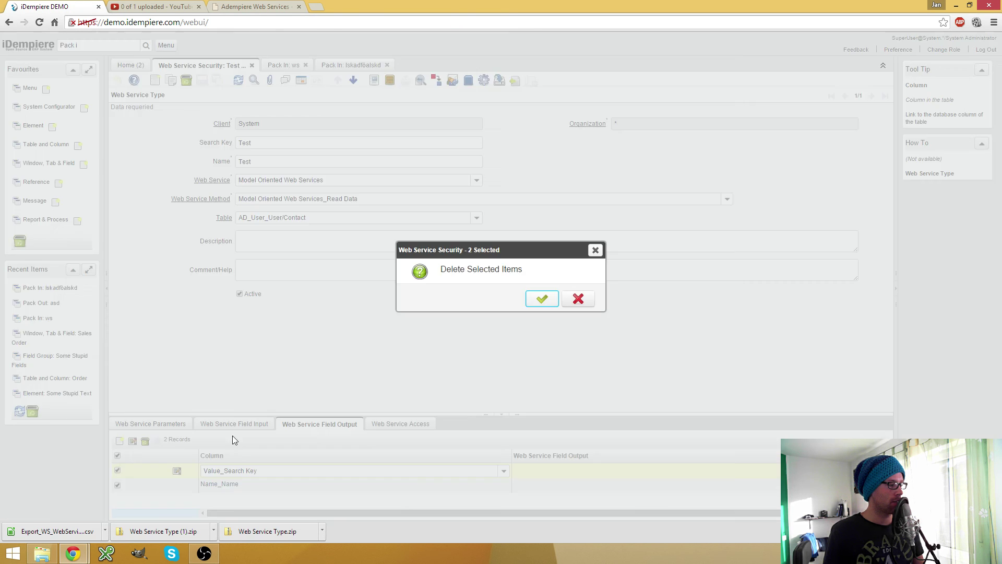
{"action": "left_click", "coordinate": [542, 298]}
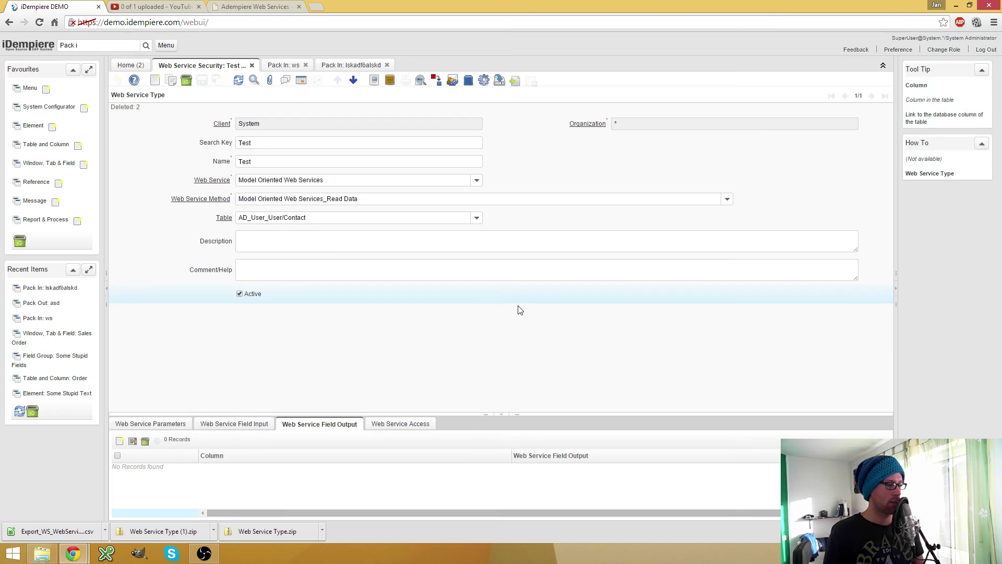
Check the Web Service Access records and delete the Test web service type record
{"action": "left_click", "coordinate": [389, 423]}
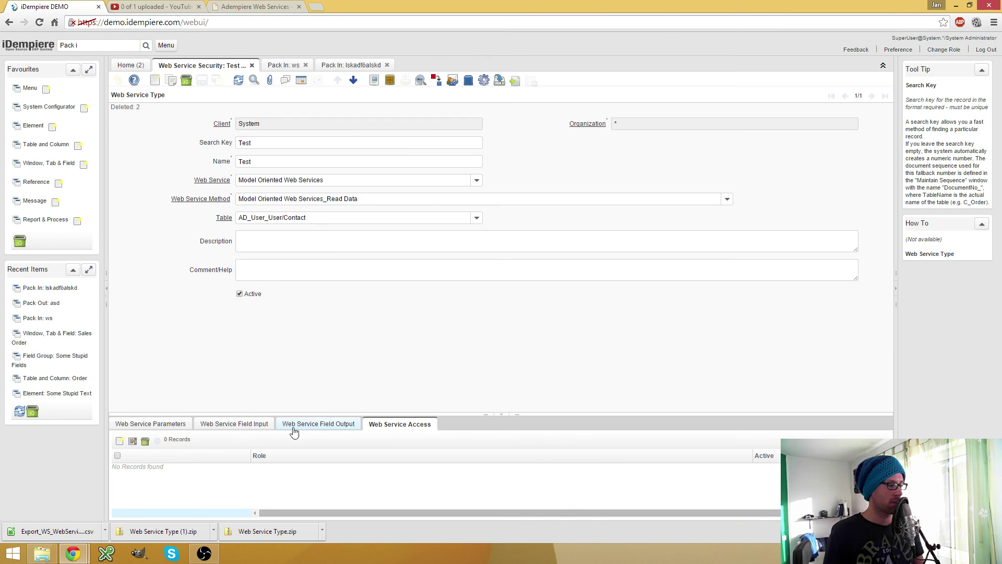
{"action": "left_click", "coordinate": [186, 80]}
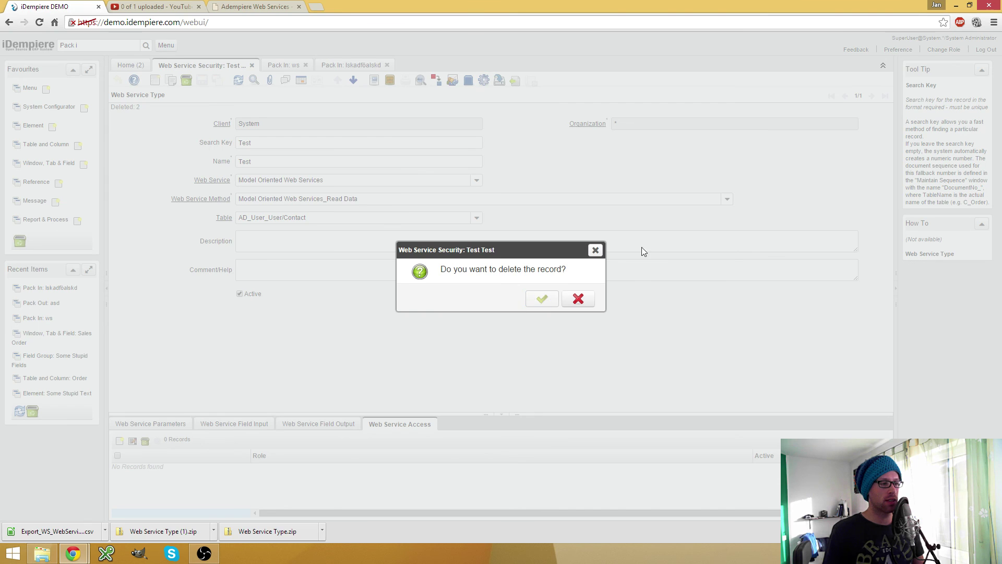
{"action": "key", "text": "Return"}
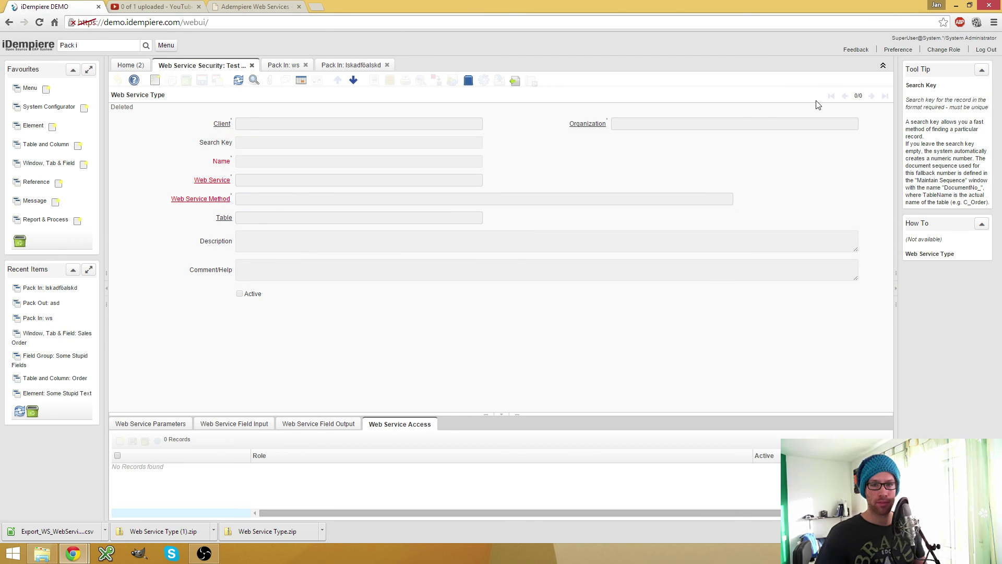
Import Export_WS_WebServiceType.csv into Web Service Type as a UTF-8 CSV file with import mode Insert
{"action": "left_click", "coordinate": [523, 83]}
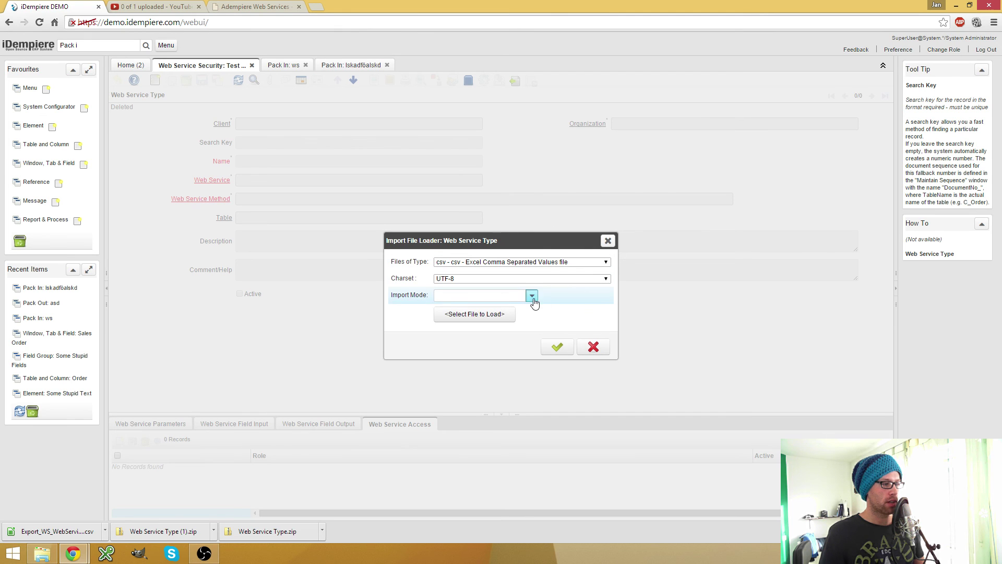
{"action": "left_click", "coordinate": [532, 295]}
{"action": "left_click", "coordinate": [458, 309]}
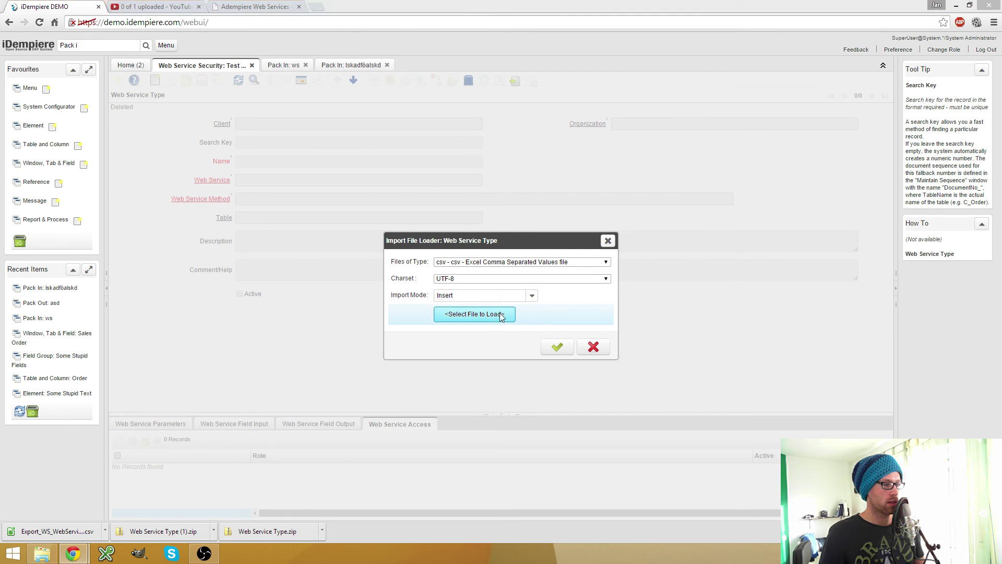
{"action": "left_click", "coordinate": [496, 314]}
{"action": "double_click", "coordinate": [128, 183]}
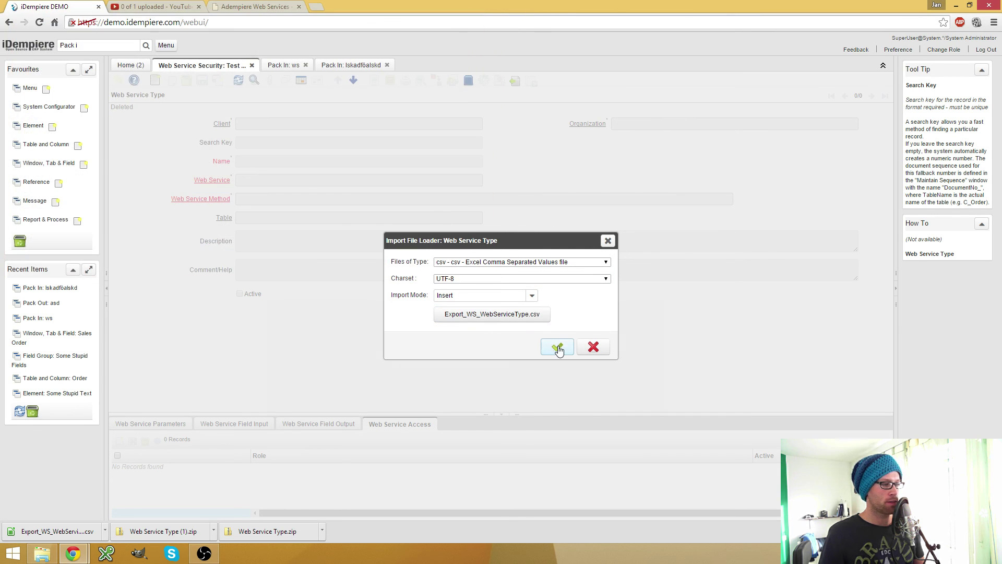
{"action": "left_click", "coordinate": [558, 346]}
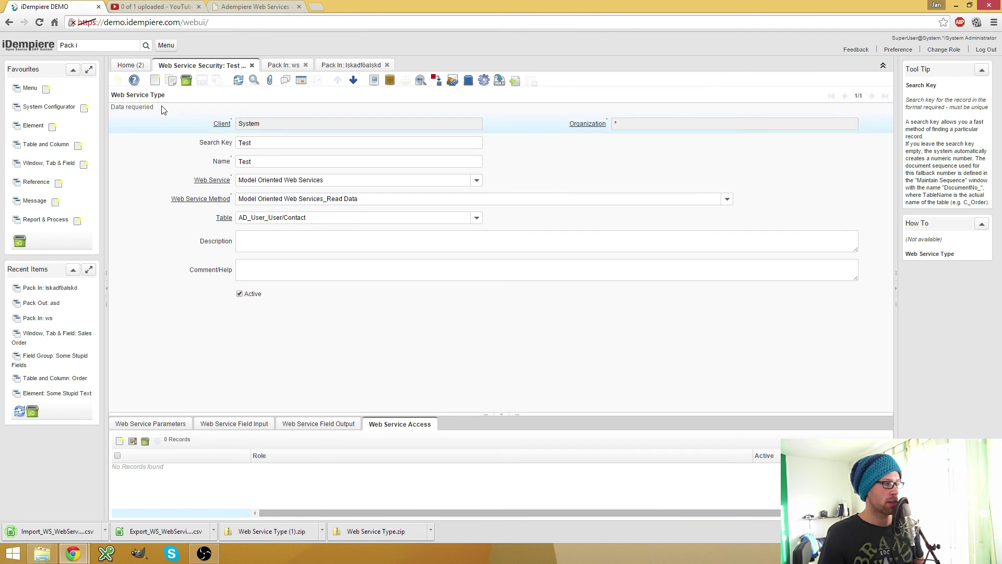
Review the Web Service Parameters, Field Input and Field Output records of the imported Test web service type
{"action": "left_click", "coordinate": [156, 424]}
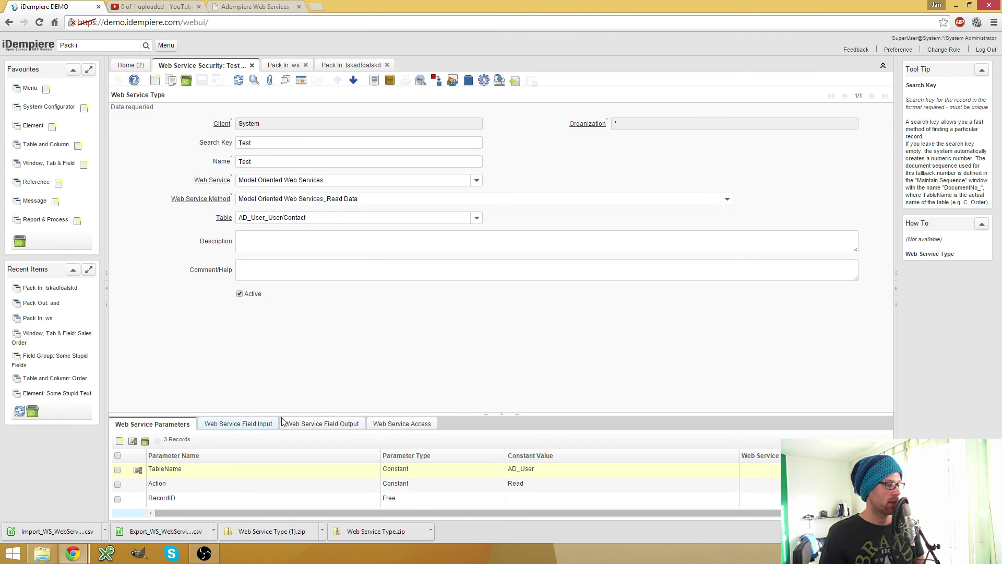
{"action": "left_click", "coordinate": [321, 423]}
{"action": "left_click", "coordinate": [174, 423]}
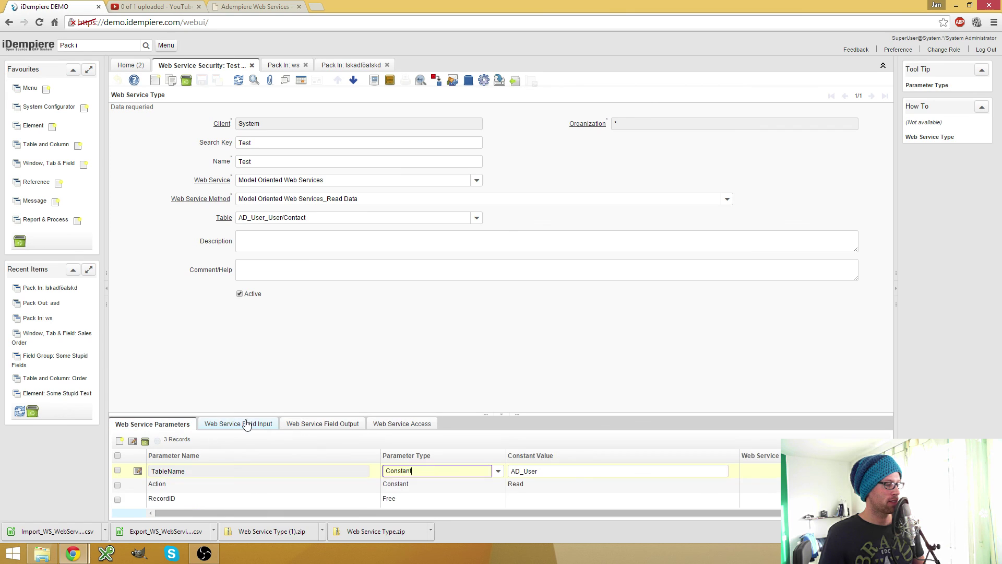
{"action": "left_click", "coordinate": [241, 423]}
{"action": "left_click", "coordinate": [321, 423]}
{"action": "left_click", "coordinate": [166, 423]}
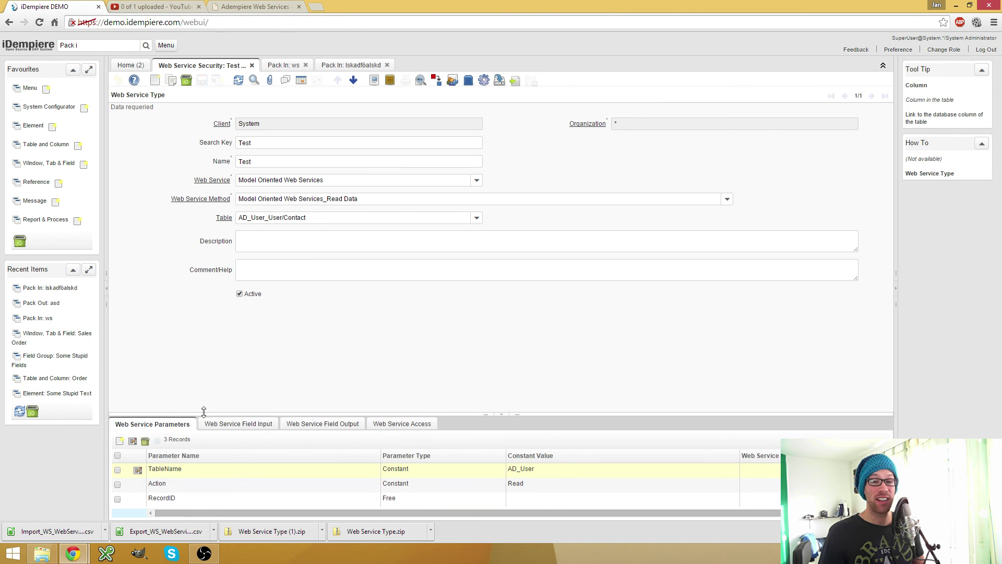